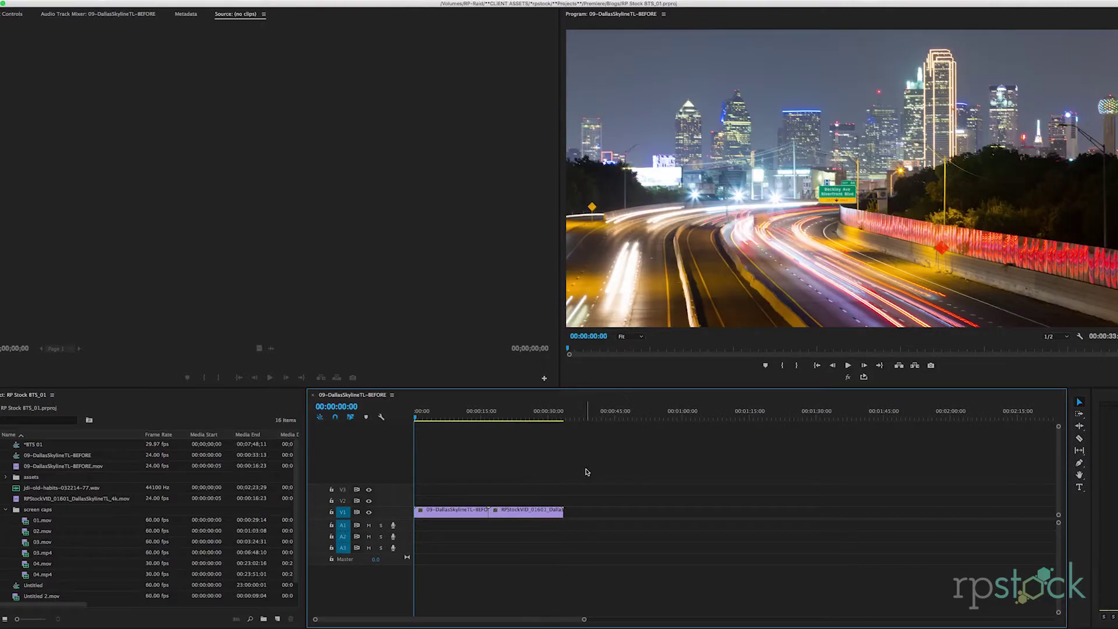
# - Play the DallasSkylineTL before clip and the finished clip after it in the sequence to compare them
pyautogui.press('space')
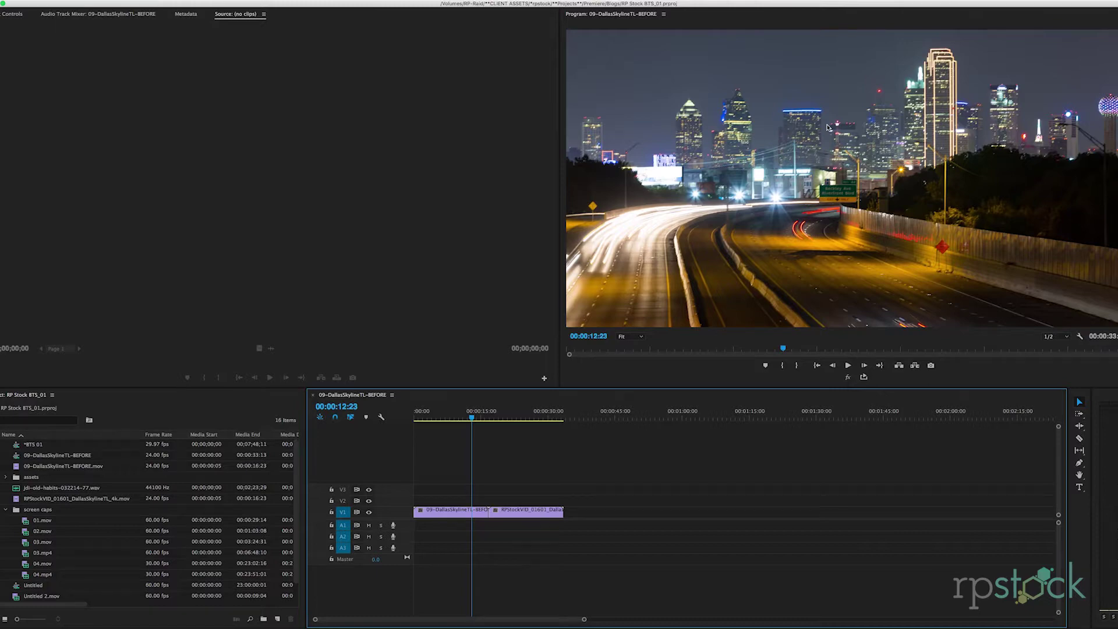
pyautogui.press('Home')
pyautogui.press('space')
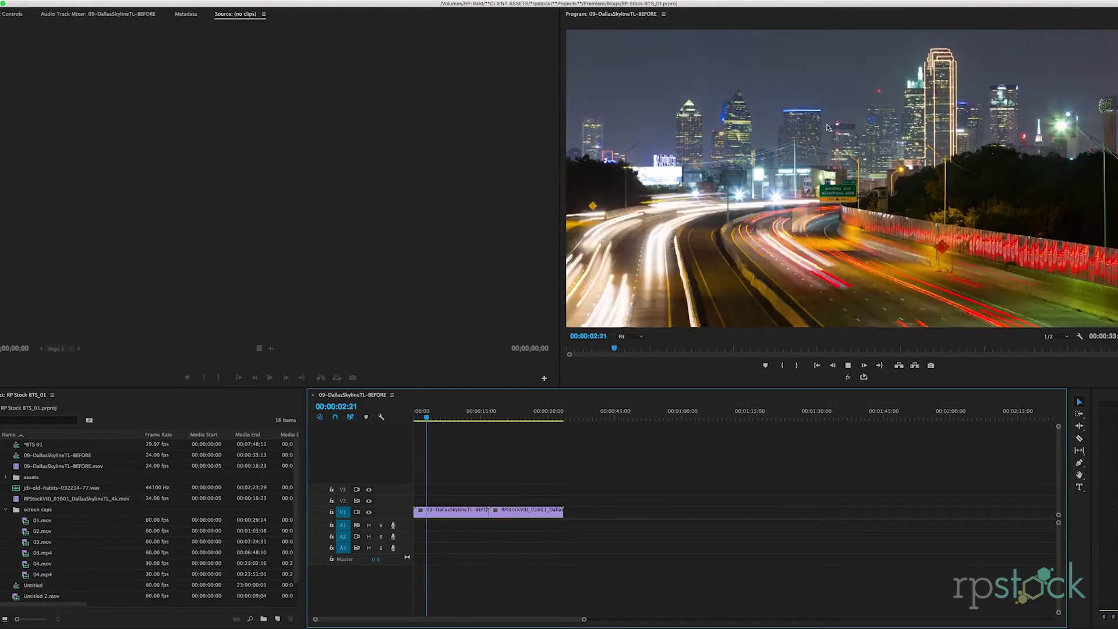
pyautogui.press('space')
pyautogui.press('Down')
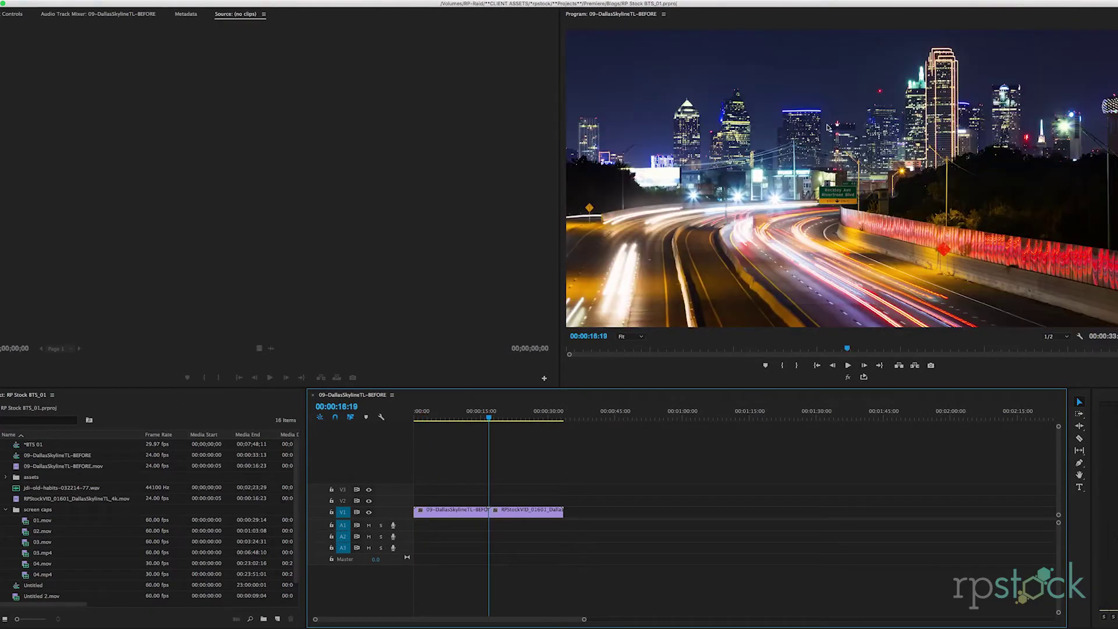
pyautogui.press('space')
# - Switch to After Effects with the 09-DallasSkylineTL composition
pyautogui.hotkey('ctrl', 'Left')
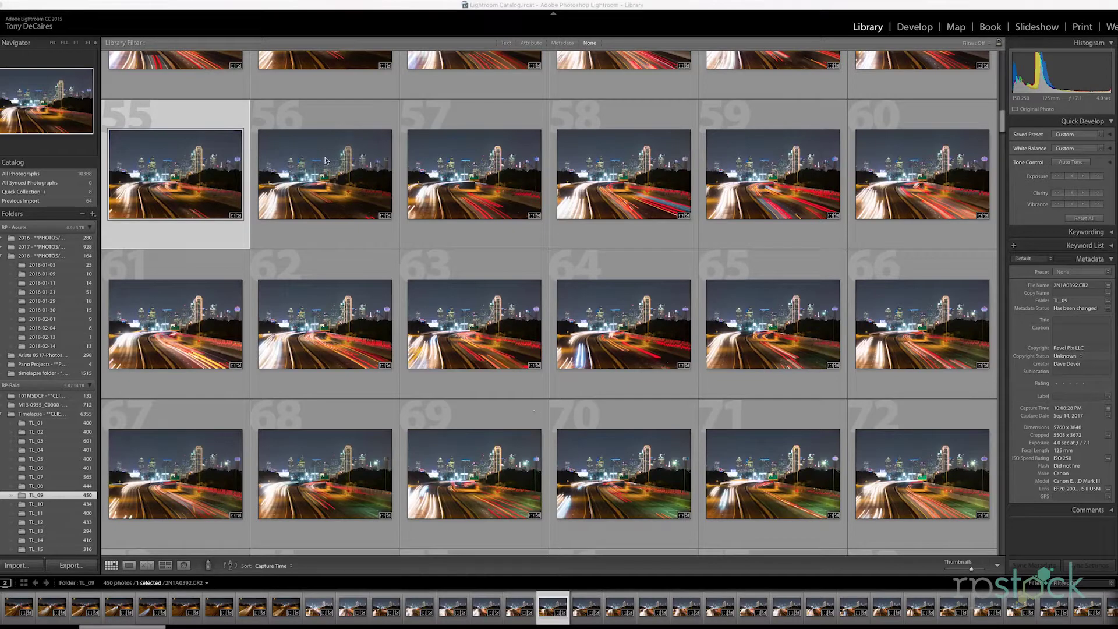
pyautogui.press('super+Tab')
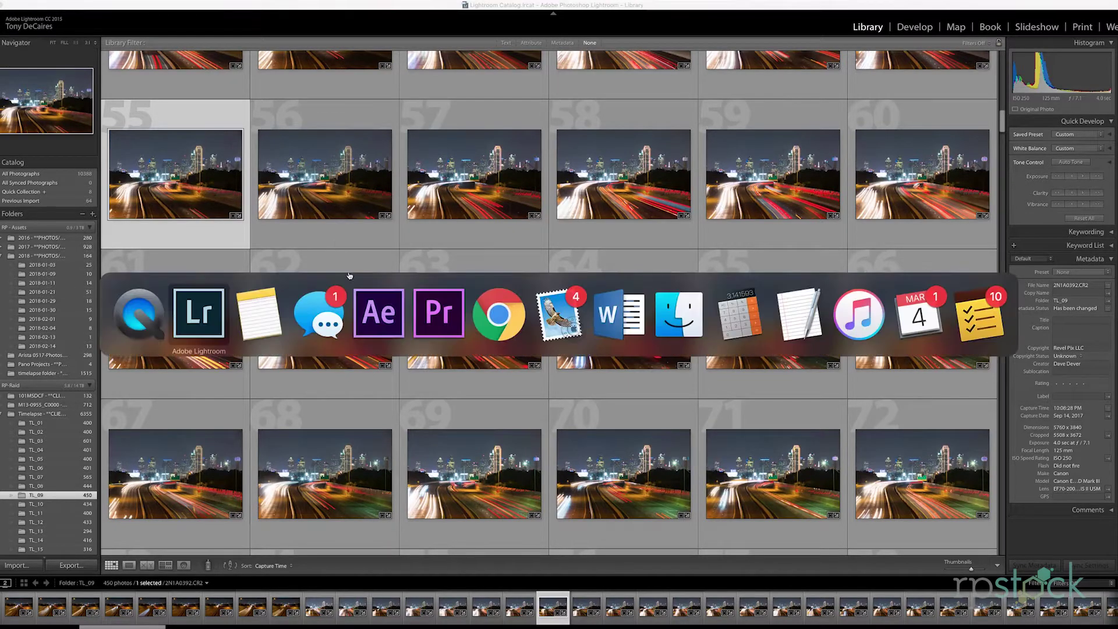
pyautogui.click(380, 315)
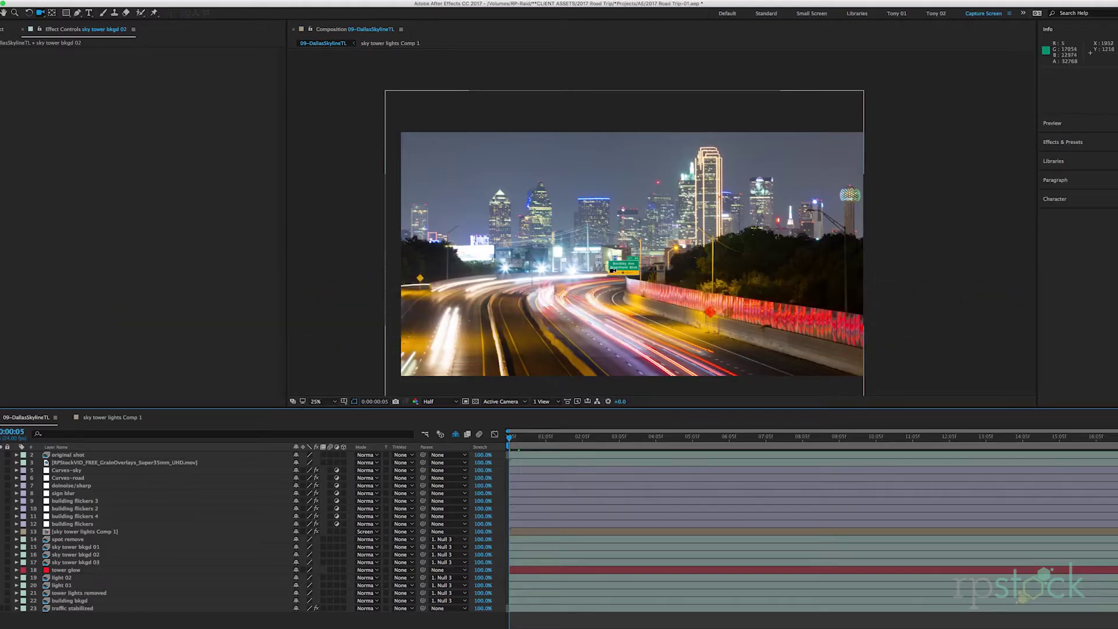
# - Select the traffic stabilized layer and examine its Warp Stabilizer VFX settings
pyautogui.scroll(-3, 618, 197)
pyautogui.press('c')
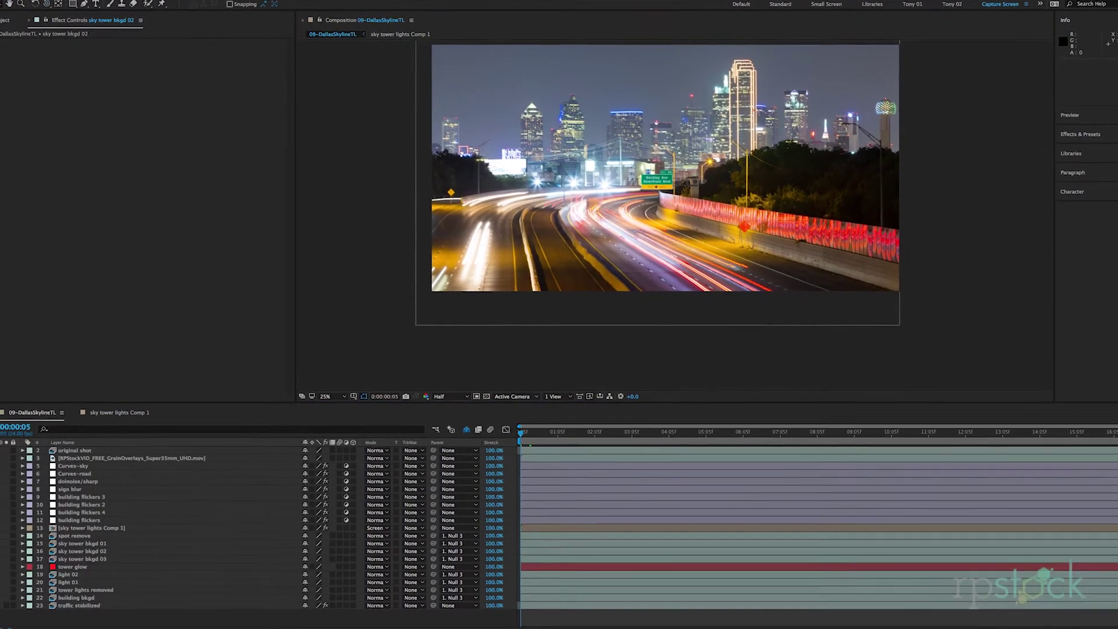
pyautogui.click(100, 613)
pyautogui.click(91, 600)
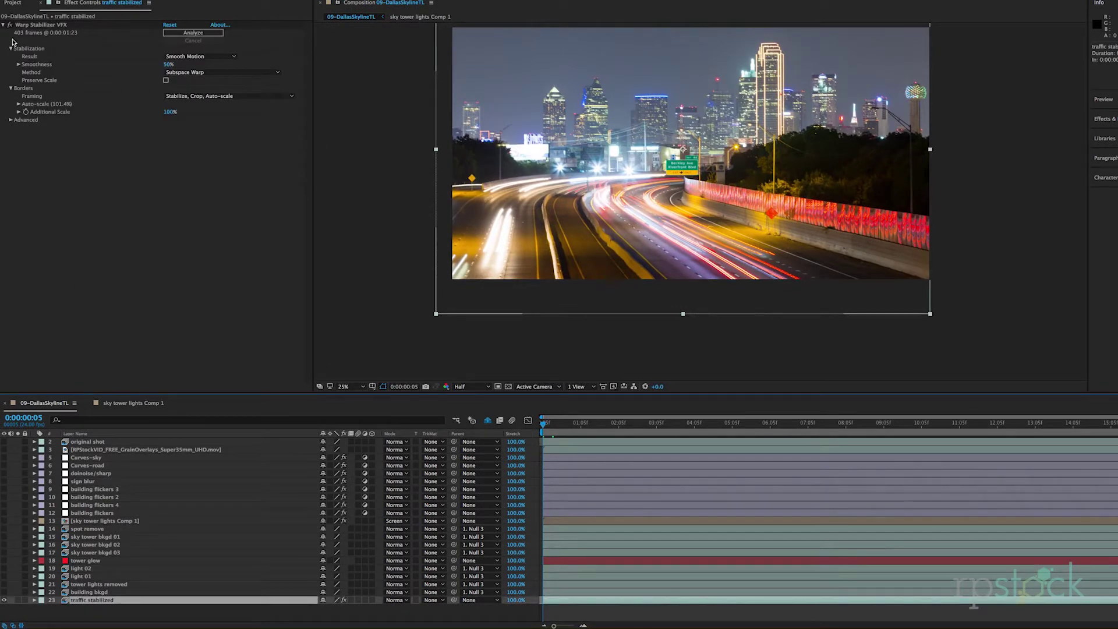
pyautogui.click(76, 617)
pyautogui.click(82, 600)
pyautogui.scroll(2, 385, 326)
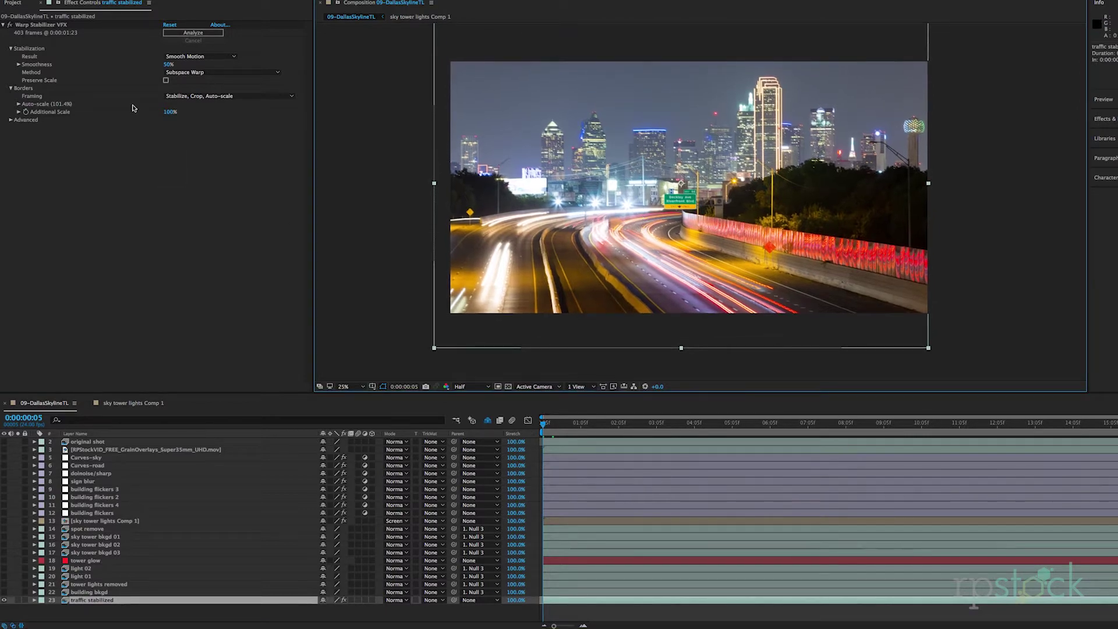
# - Preview the stabilized traffic footage and scrub to 0:00:01:22 to inspect the skyline buildings at 100%
pyautogui.click(134, 610)
pyautogui.press('space')
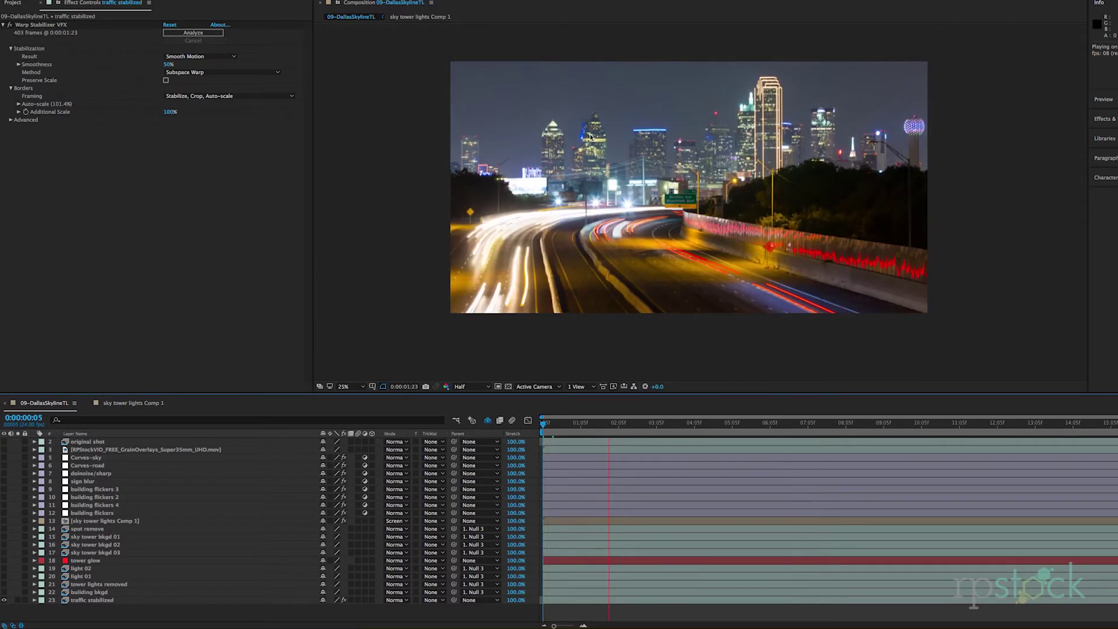
pyautogui.scroll(4, 590, 137)
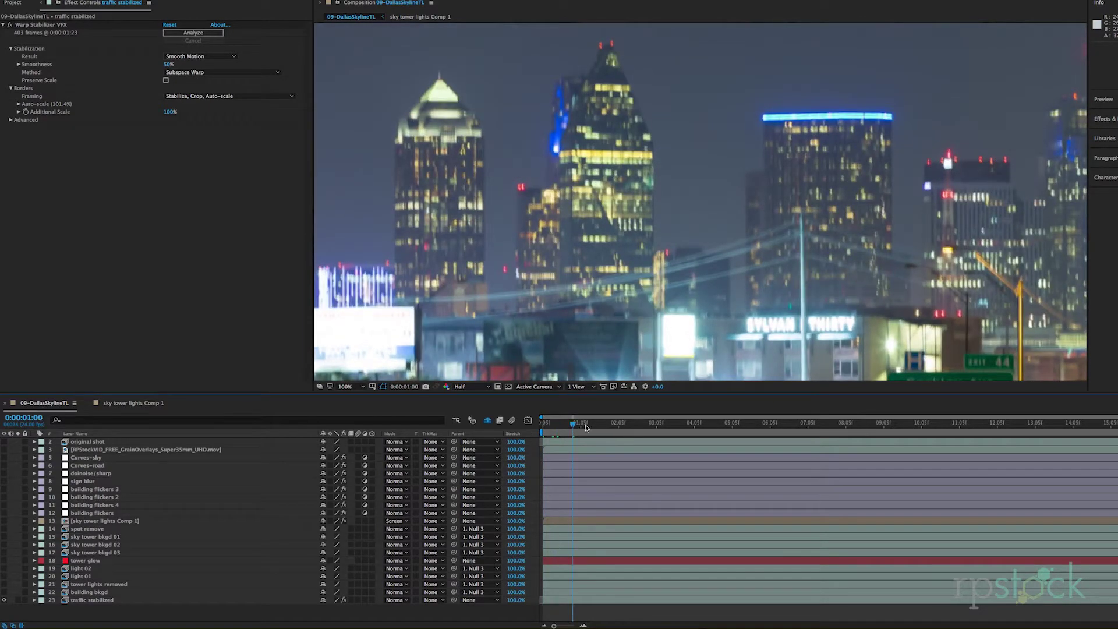
pyautogui.moveTo(617, 428); pyautogui.dragTo(608, 428)
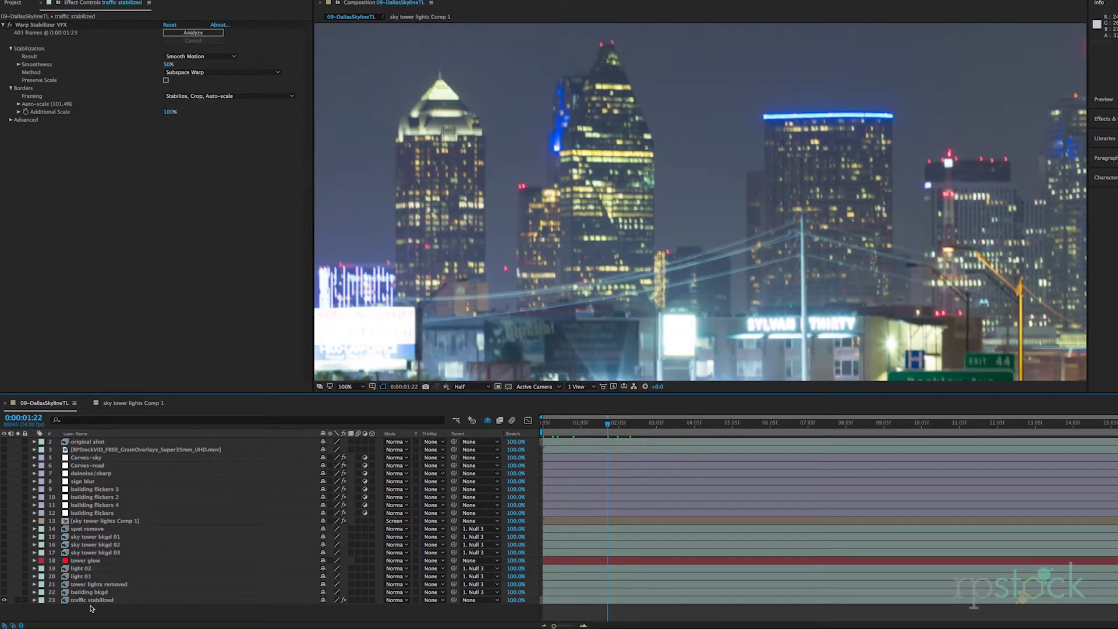
# - Solo the building bkgd layer and examine the whole masked skyline plate
pyautogui.press(',')
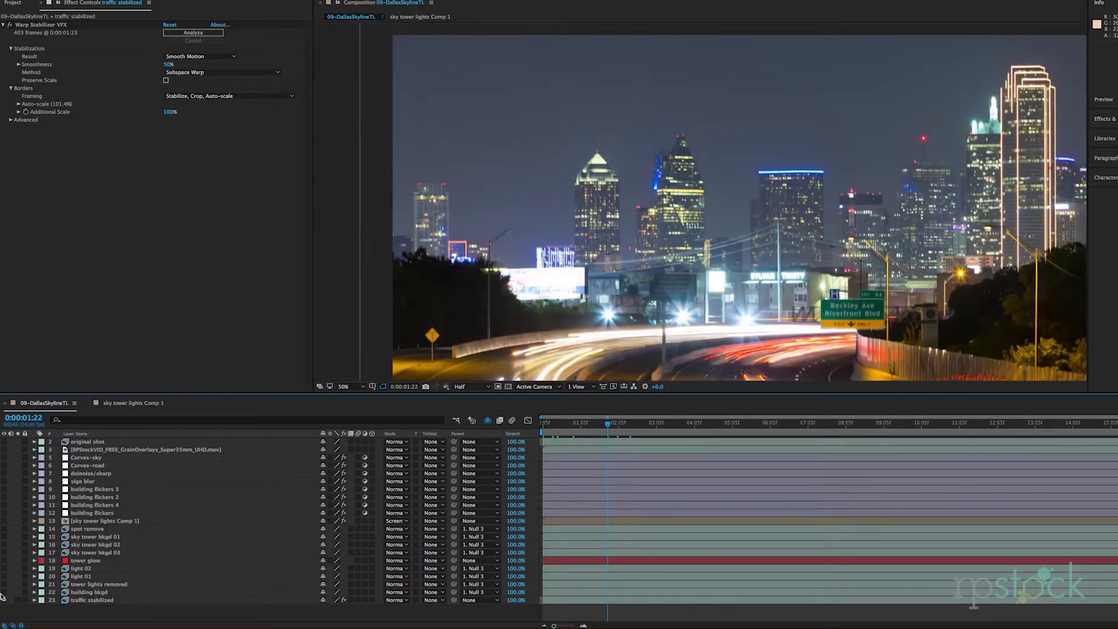
pyautogui.click(18, 592)
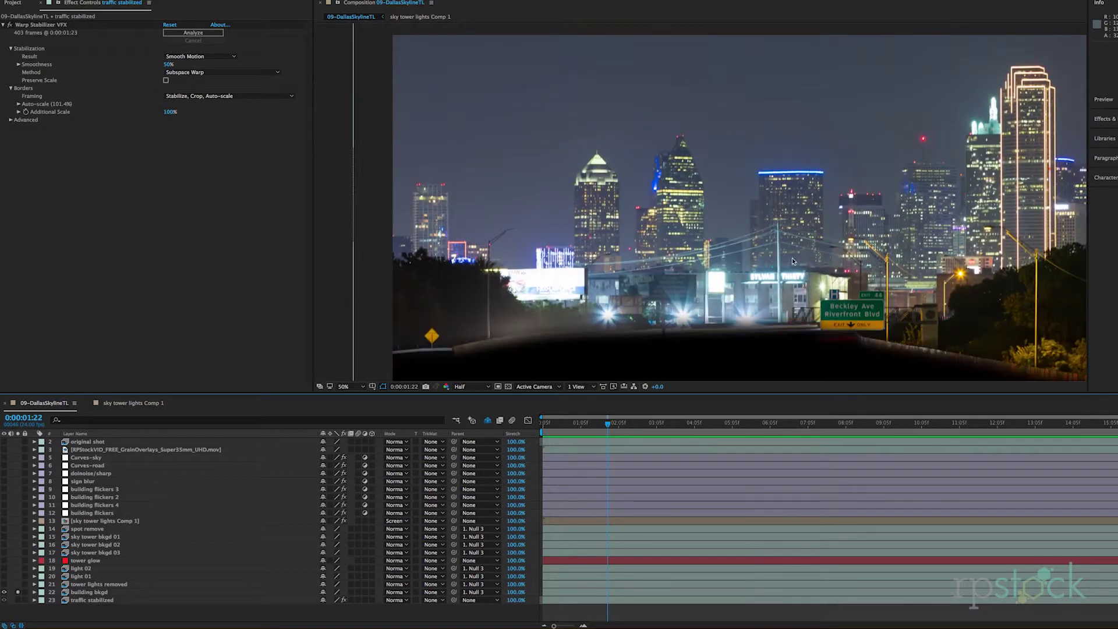
pyautogui.scroll(-2, 792, 258)
pyautogui.moveTo(792, 257); pyautogui.dragTo(672, 197)
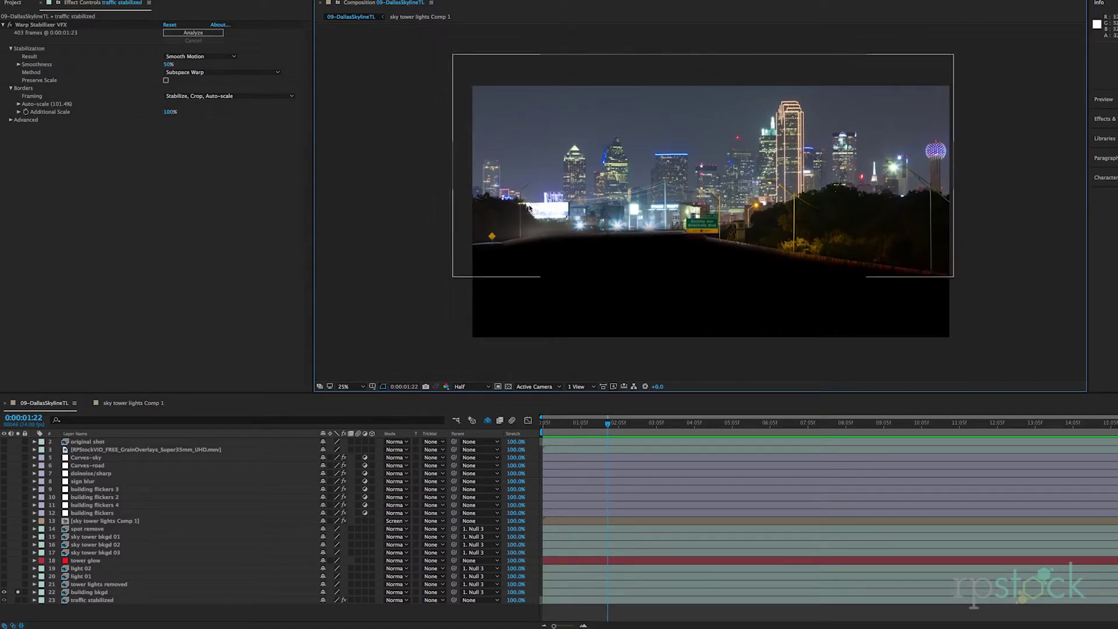
# - Solo the traffic stabilized layer together with building bkgd and preview the combined shot
pyautogui.click(18, 600)
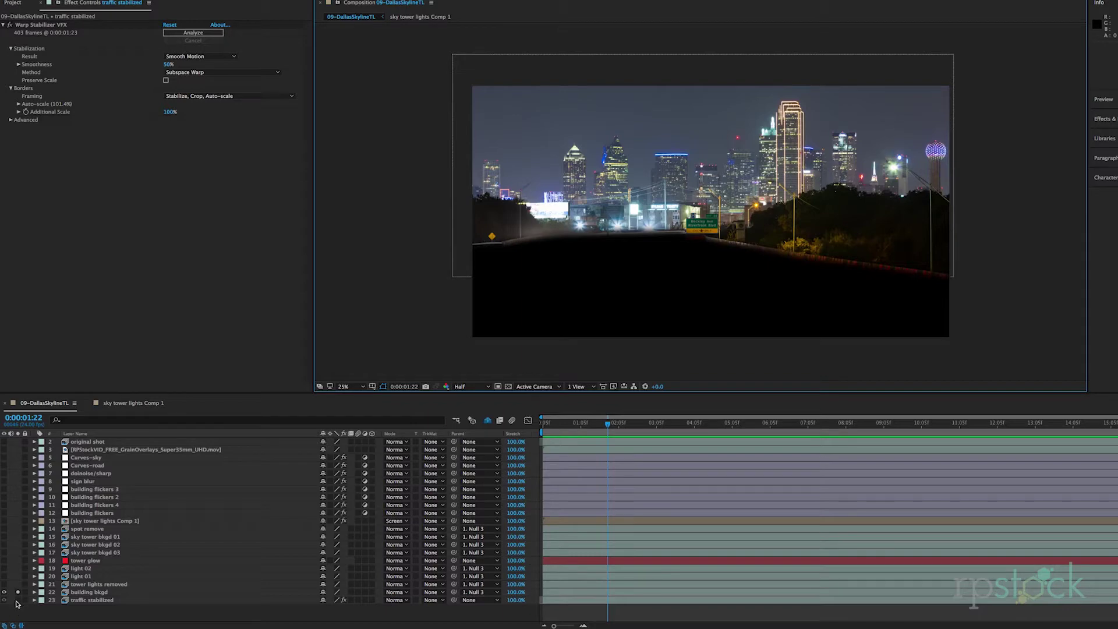
pyautogui.press('space')
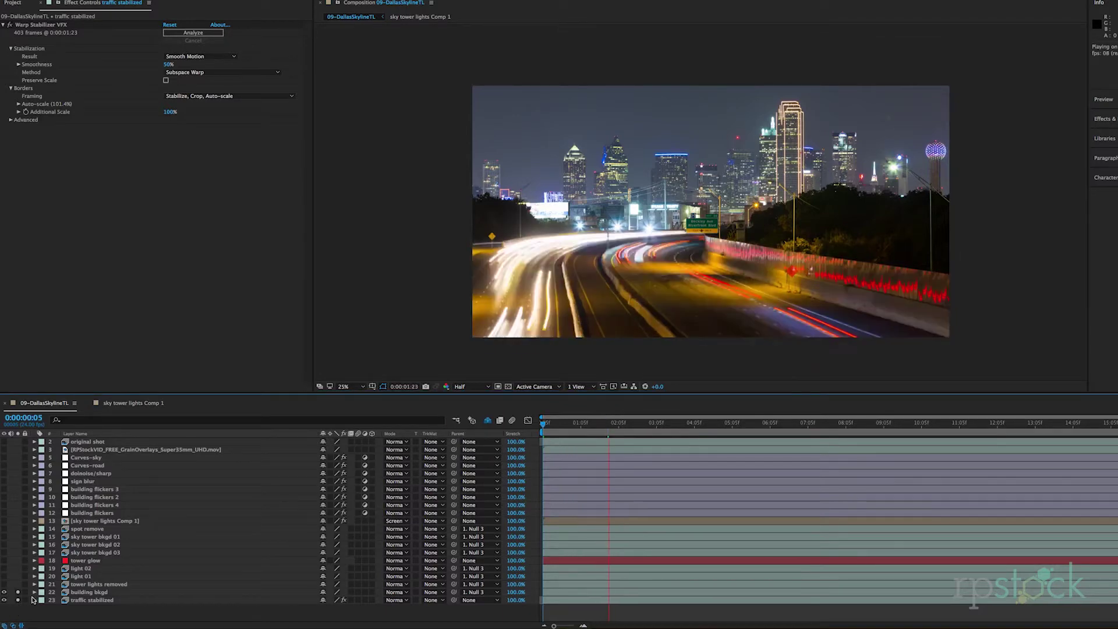
pyautogui.press('space')
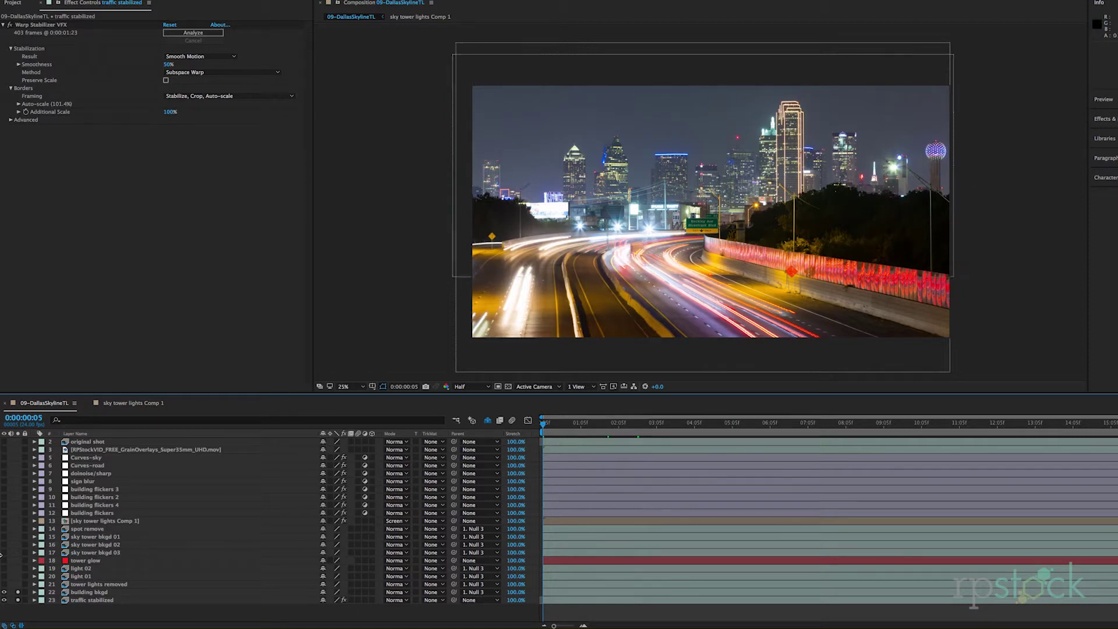
# - Make the tower lights removed layer visible and add it to the soloed layers
pyautogui.click(84, 585)
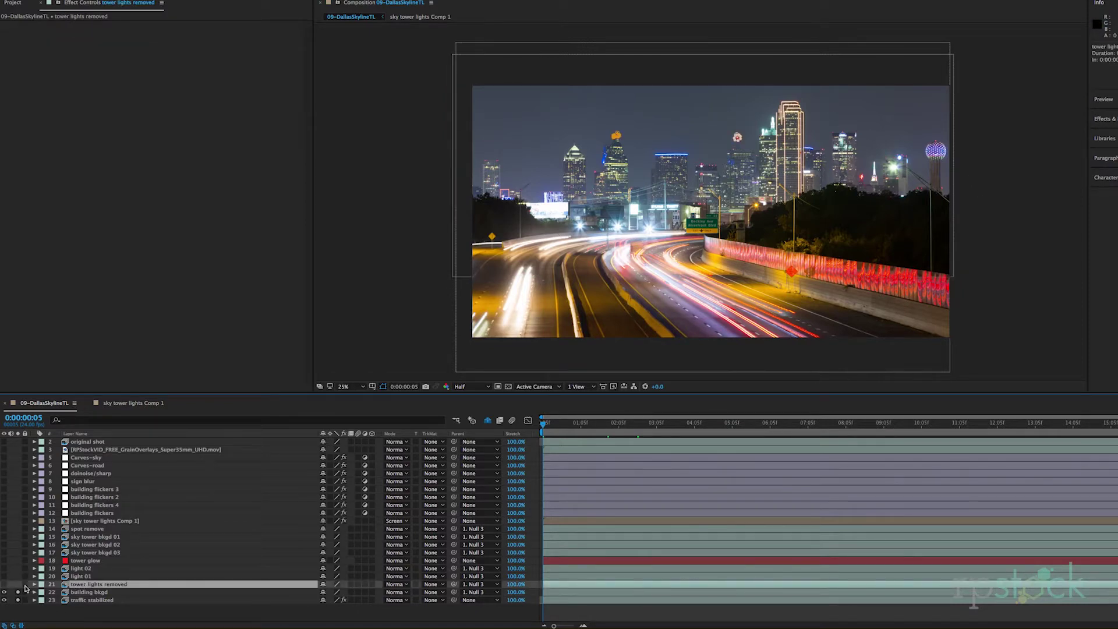
pyautogui.click(4, 584)
pyautogui.click(18, 585)
pyautogui.click(32, 609)
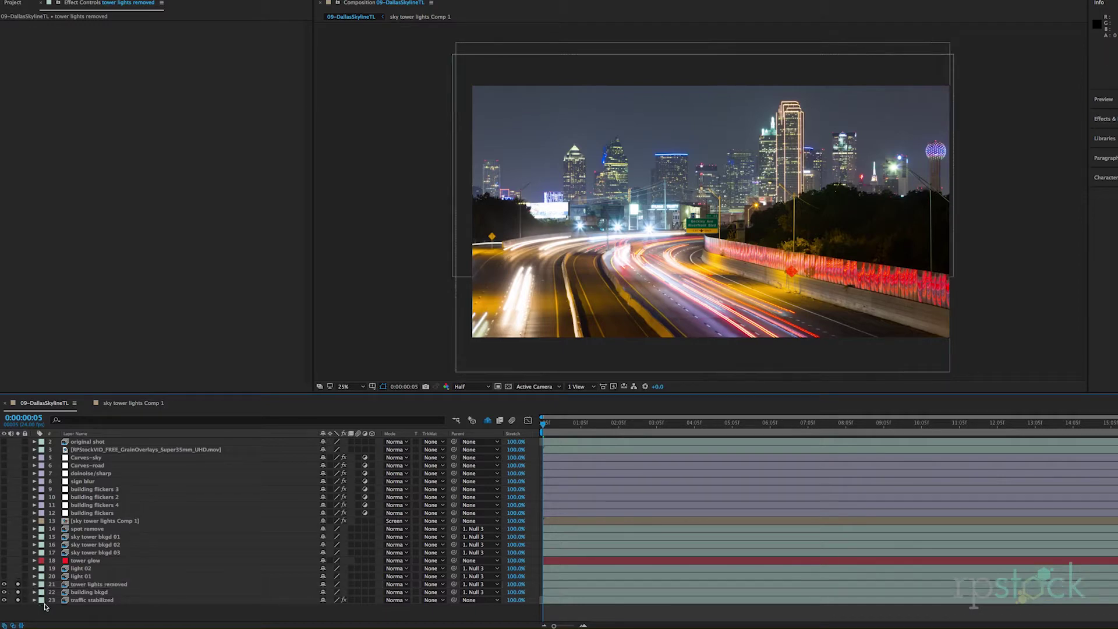
# - Examine the tower lights removed masks above the skyscrapers, comparing the view with the layer selected and deselected
pyautogui.click(94, 585)
pyautogui.scroll(6, 629, 155)
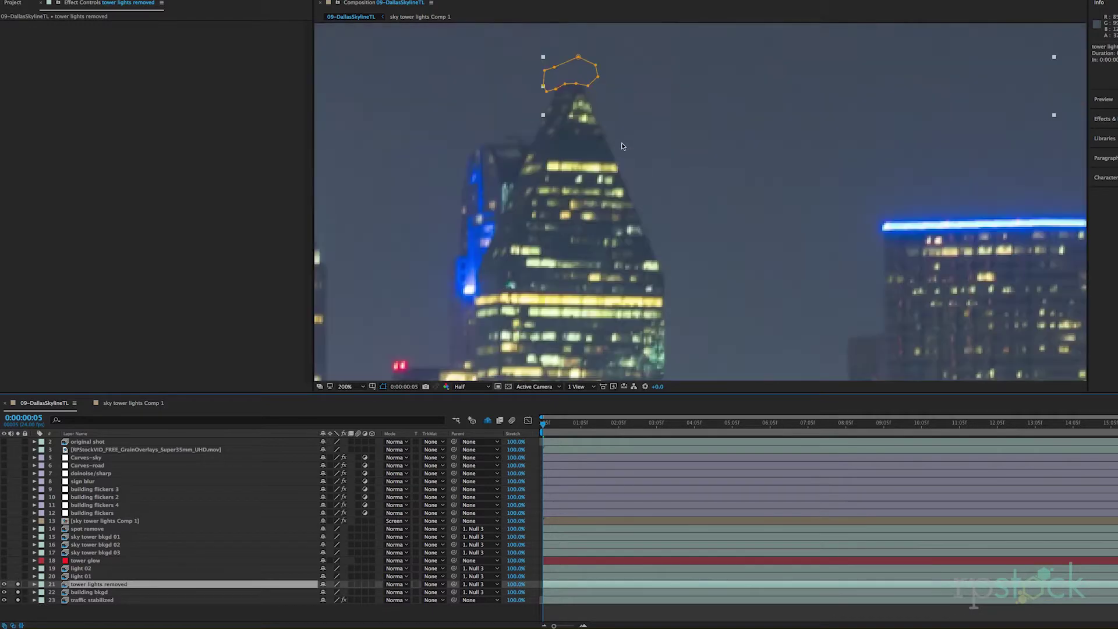
pyautogui.scroll(-2, 590, 102)
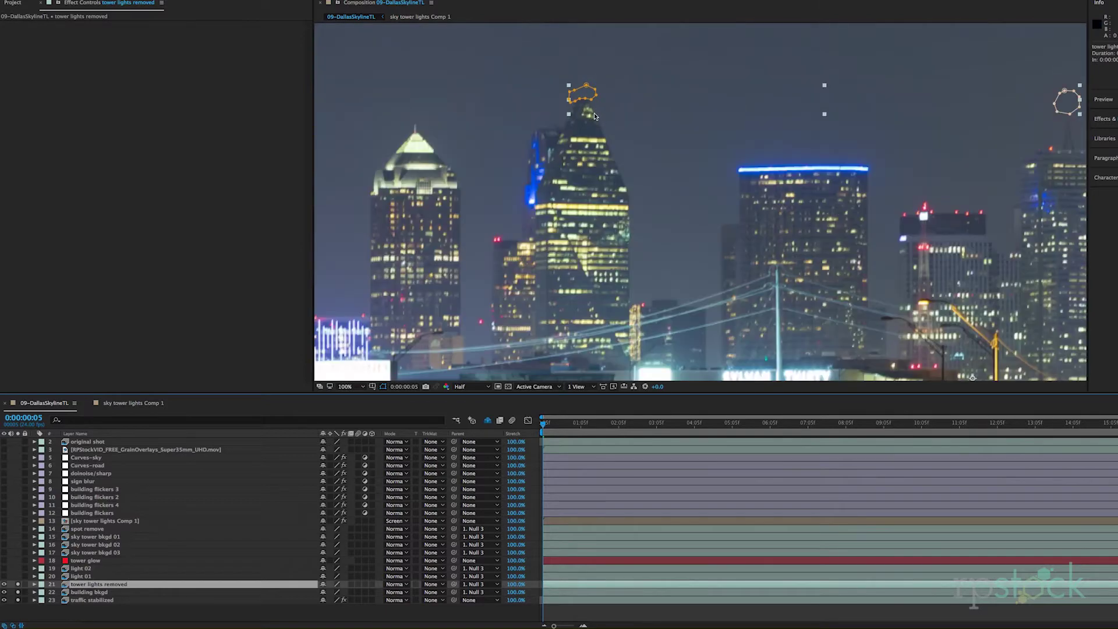
pyautogui.click(100, 609)
pyautogui.click(99, 585)
pyautogui.scroll(-2, 605, 227)
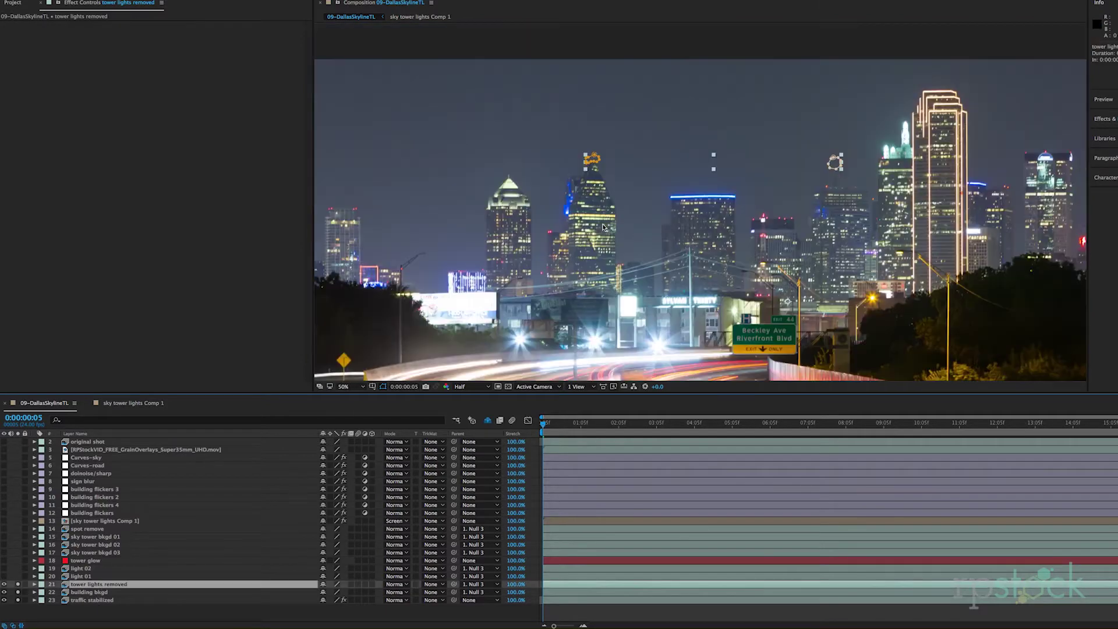
pyautogui.click(89, 618)
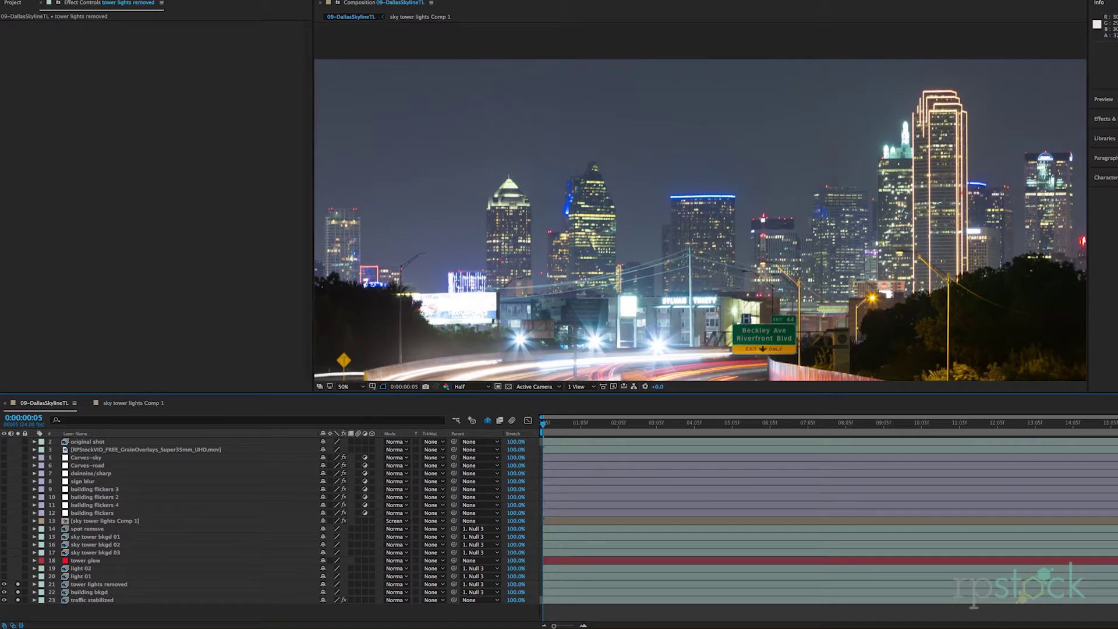
pyautogui.click(109, 585)
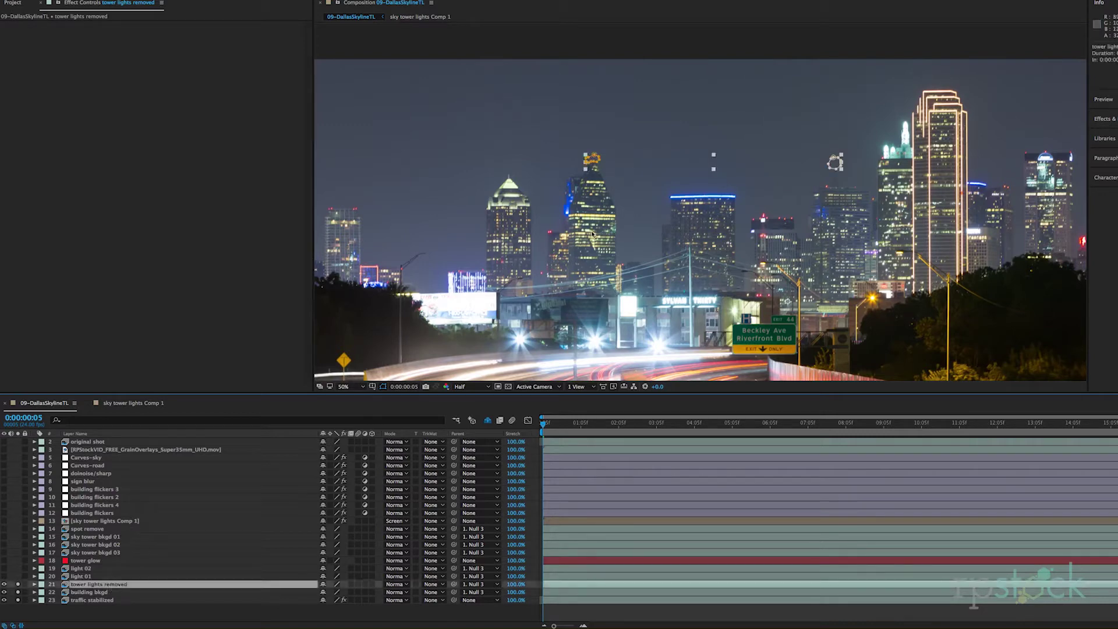
pyautogui.scroll(2, 609, 170)
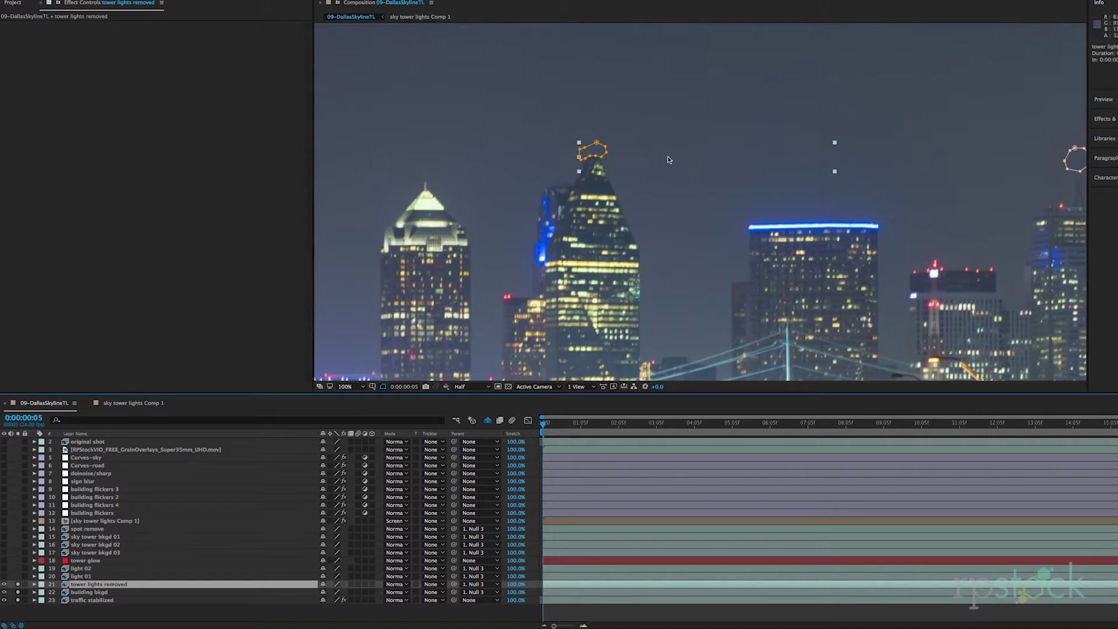
pyautogui.click(108, 616)
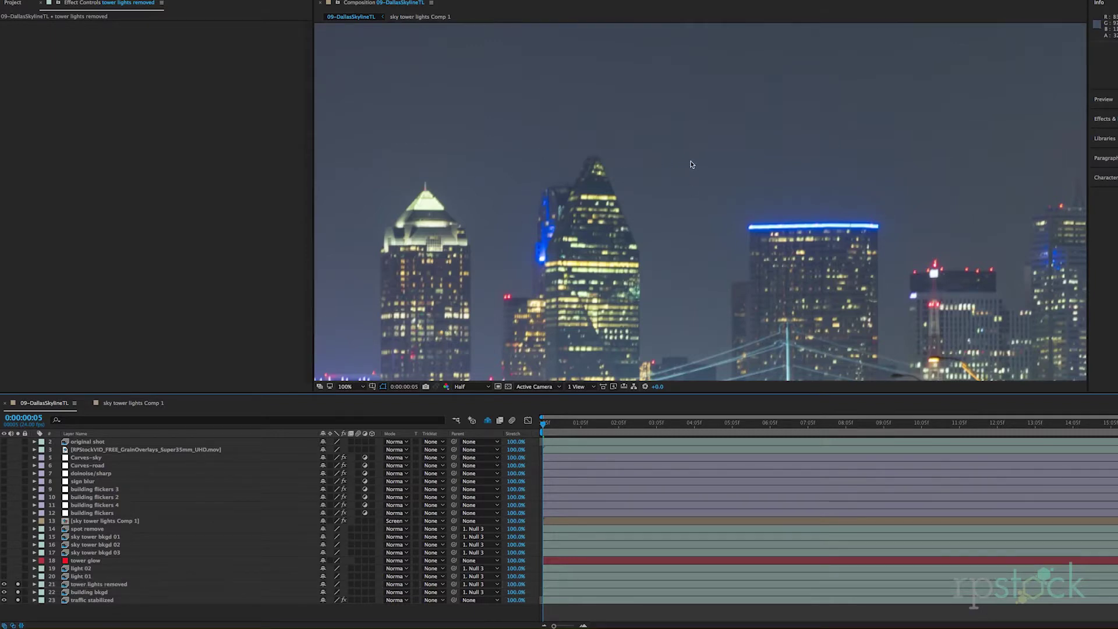
pyautogui.scroll(-2, 646, 175)
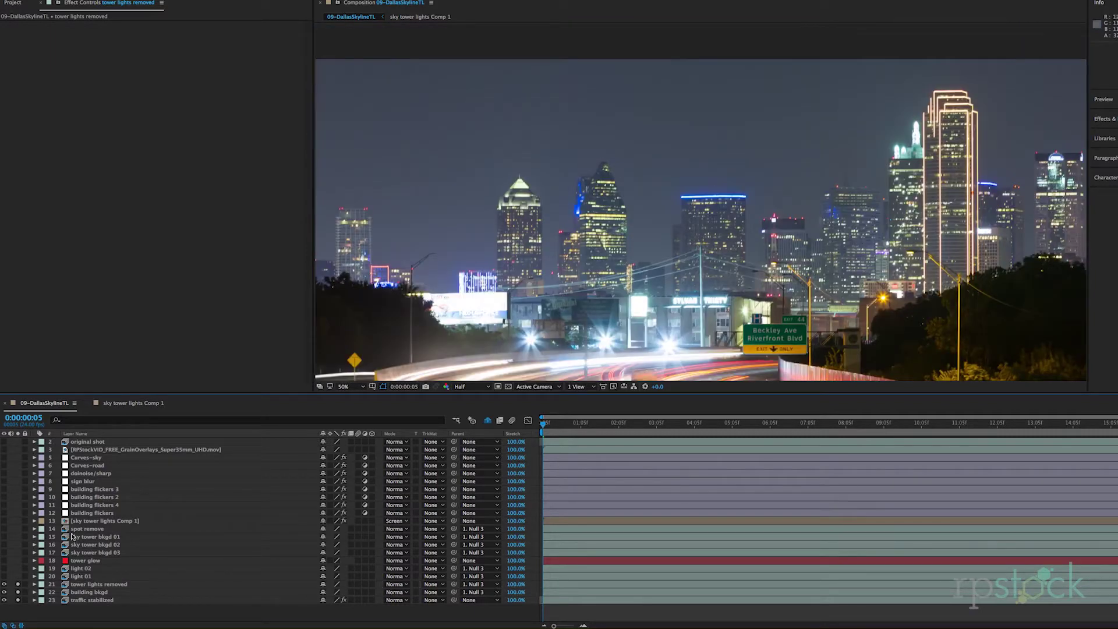
# - Show and solo the light 01 layer, and reveal its Time Remap and Opacity keyframes
pyautogui.click(82, 577)
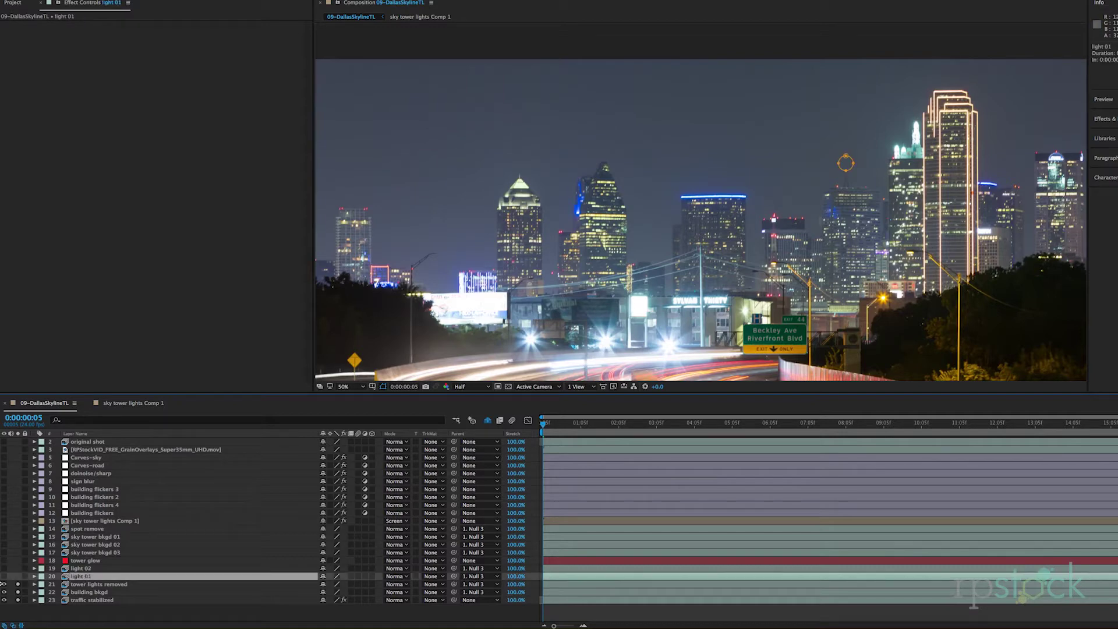
pyautogui.click(17, 577)
pyautogui.press('u')
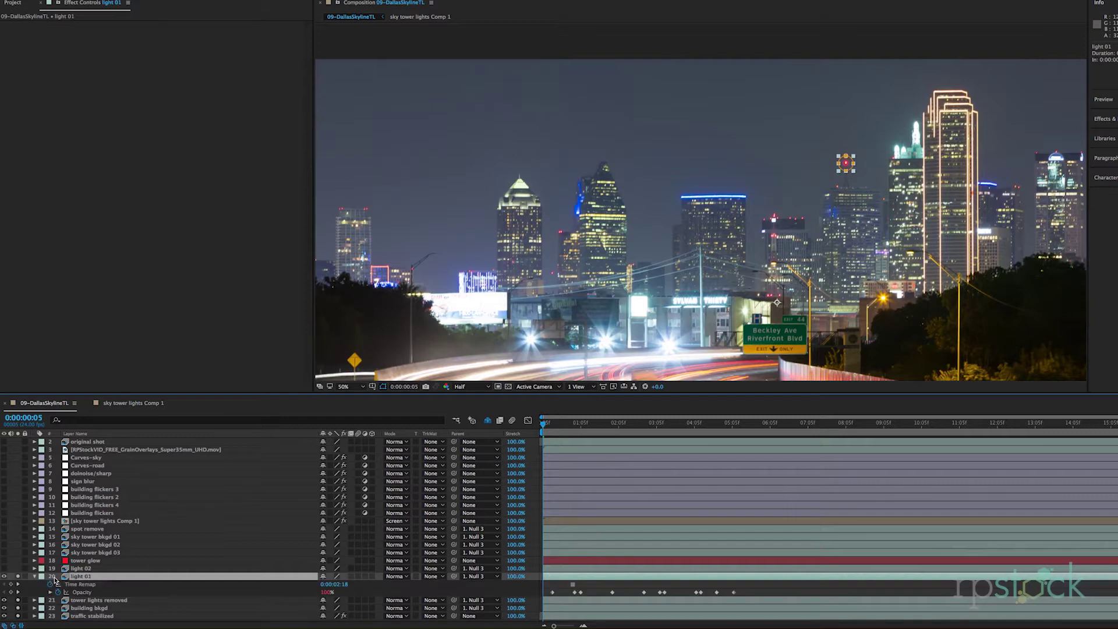
pyautogui.hotkey('ctrl', 'shift', 'a')
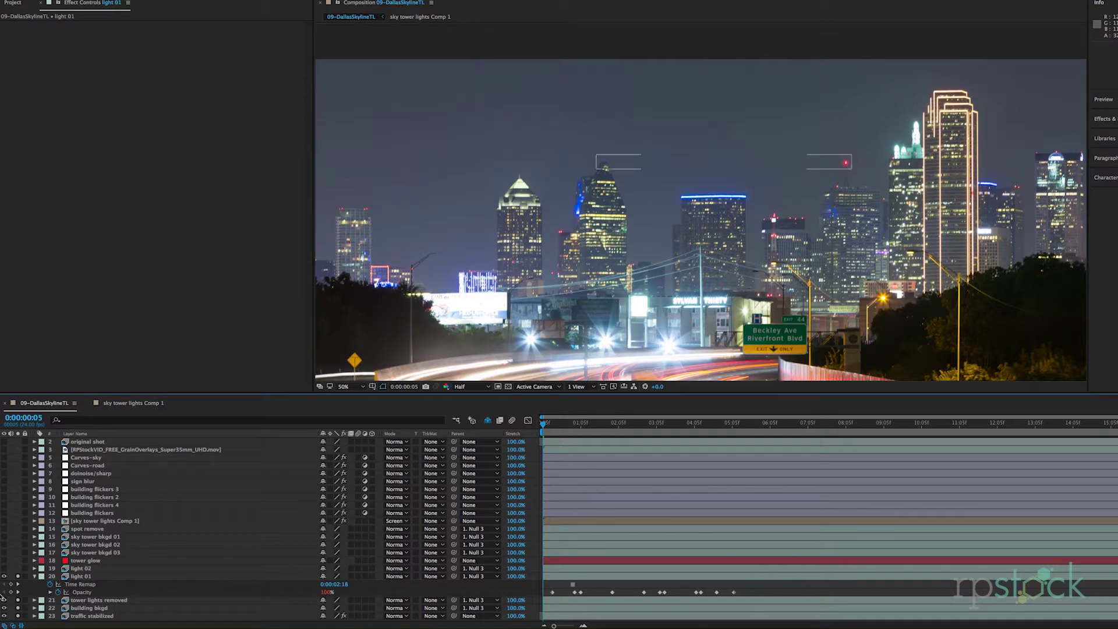
# - Show and solo the light 02 and tower glow layers, and preview the blinking tower lights
pyautogui.click(5, 568)
pyautogui.click(73, 561)
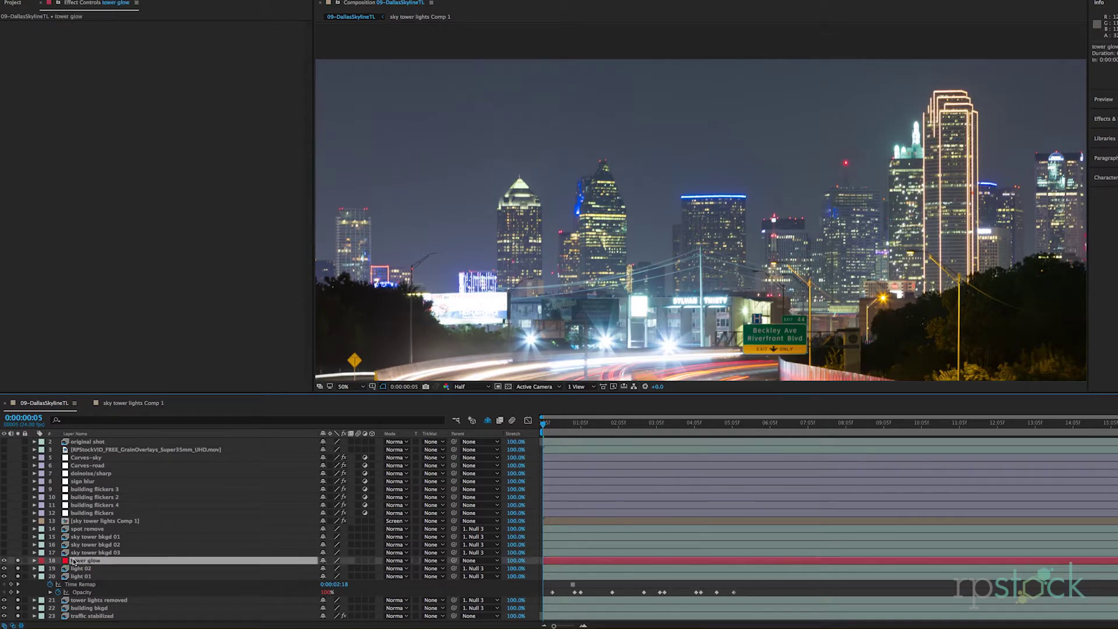
pyautogui.press('space')
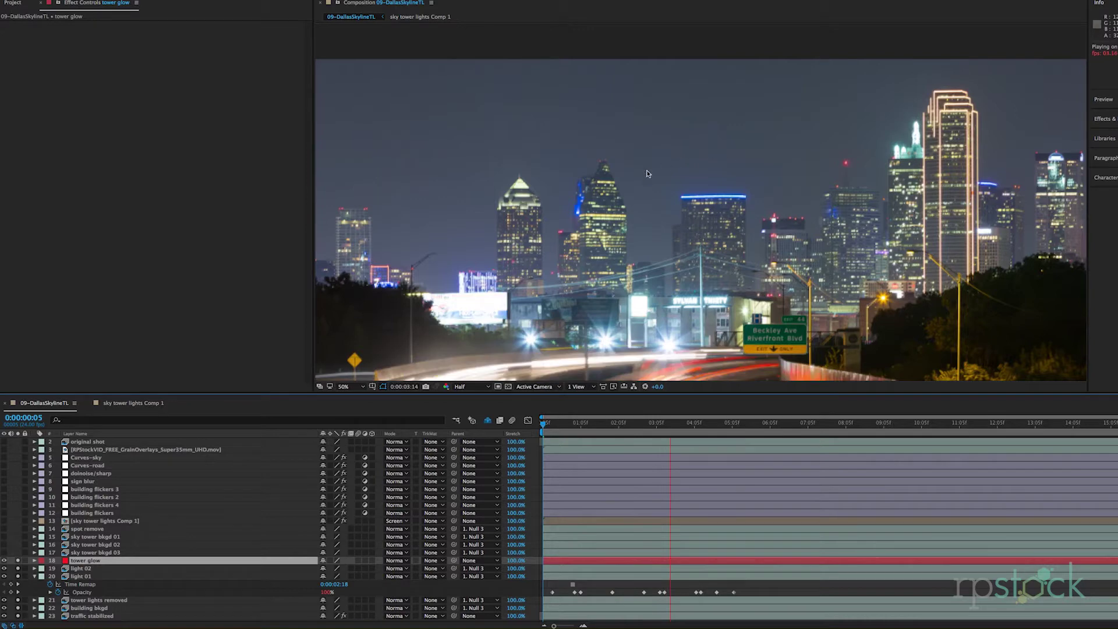
pyautogui.press('space')
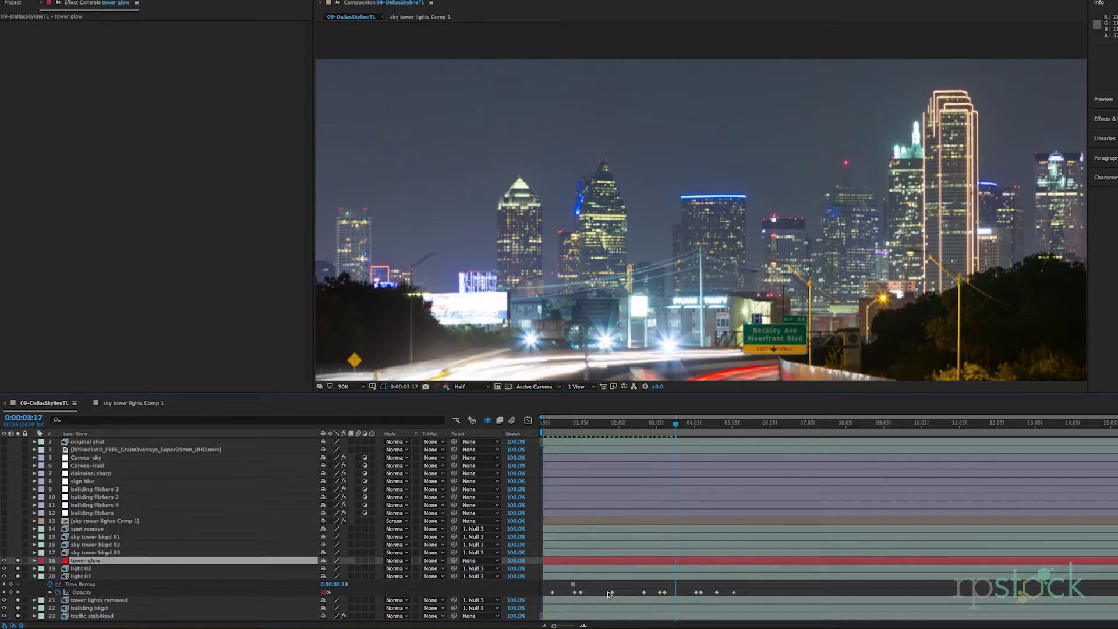
pyautogui.scroll(-2, 823, 221)
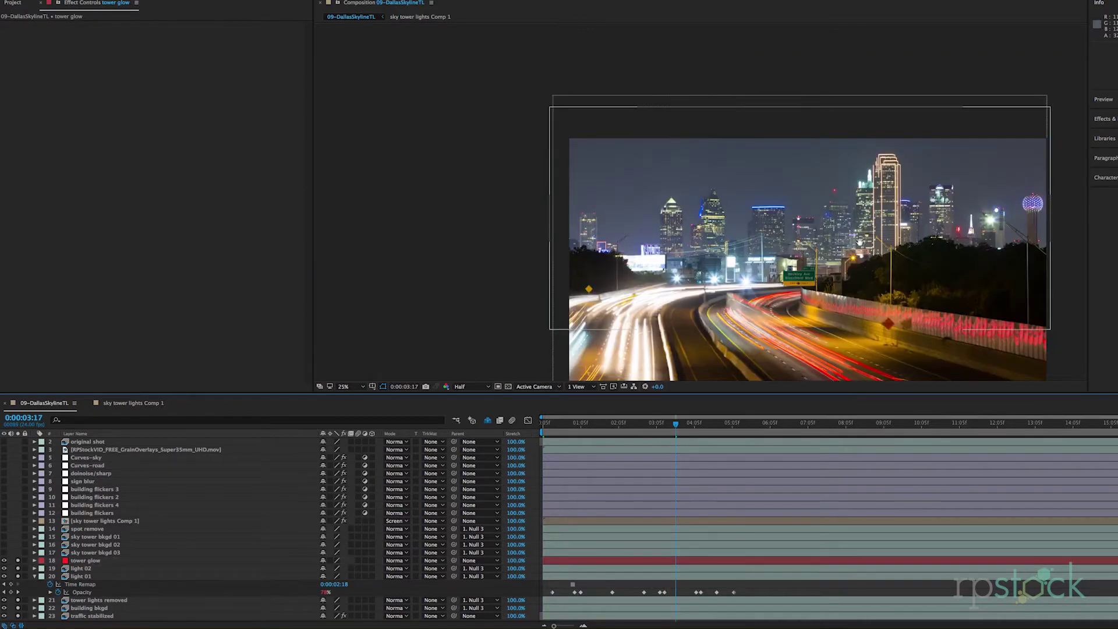
# - Show and solo the sky tower bkgd 01, 02 and 03 layers, and inspect the cleaned ball-shaped tower
pyautogui.moveTo(823, 221); pyautogui.dragTo(719, 165)
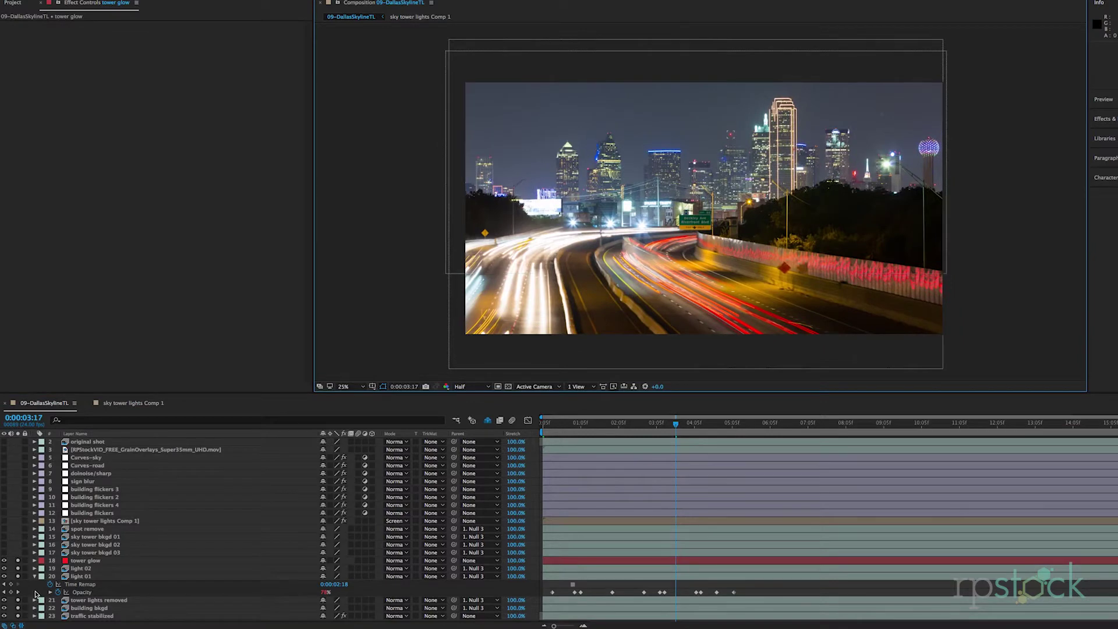
pyautogui.scroll(1, 696, 160)
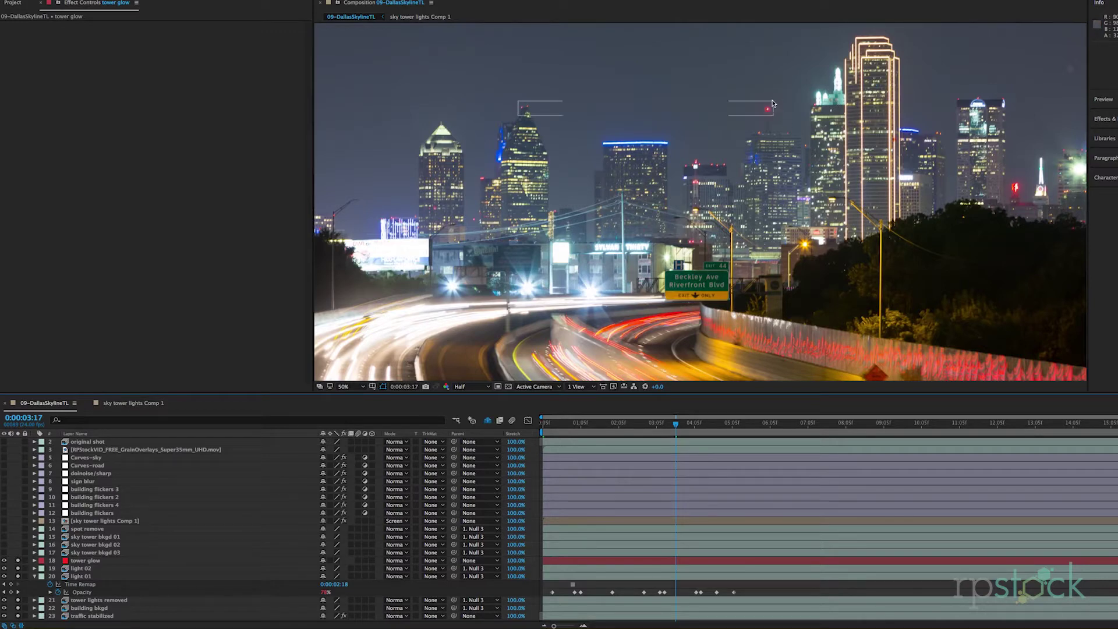
pyautogui.click(571, 593)
pyautogui.click(79, 554)
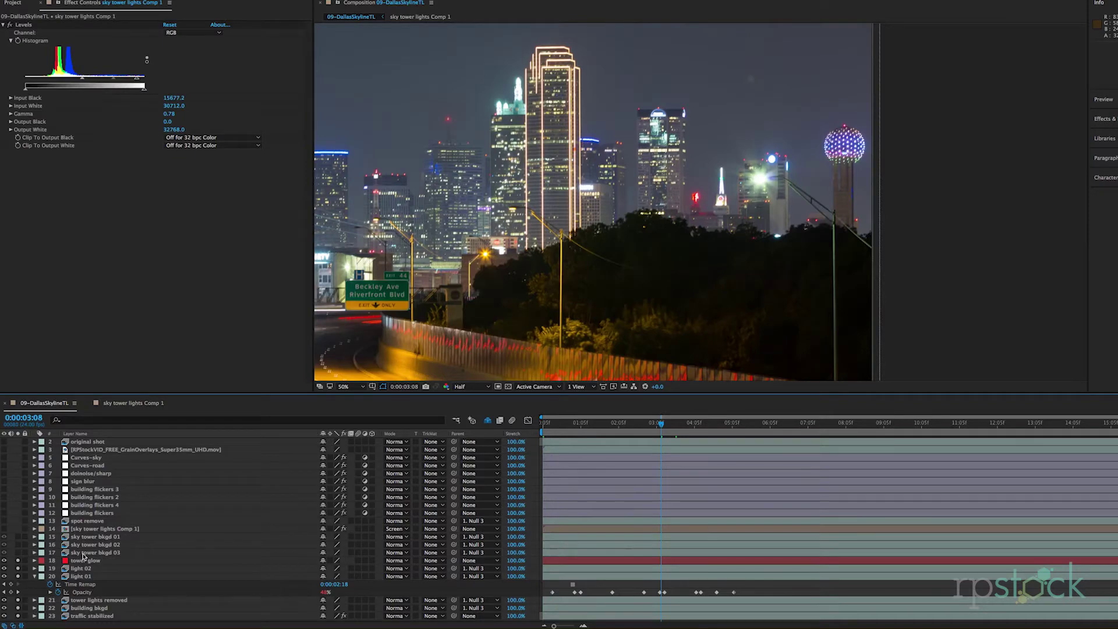
pyautogui.click(84, 553)
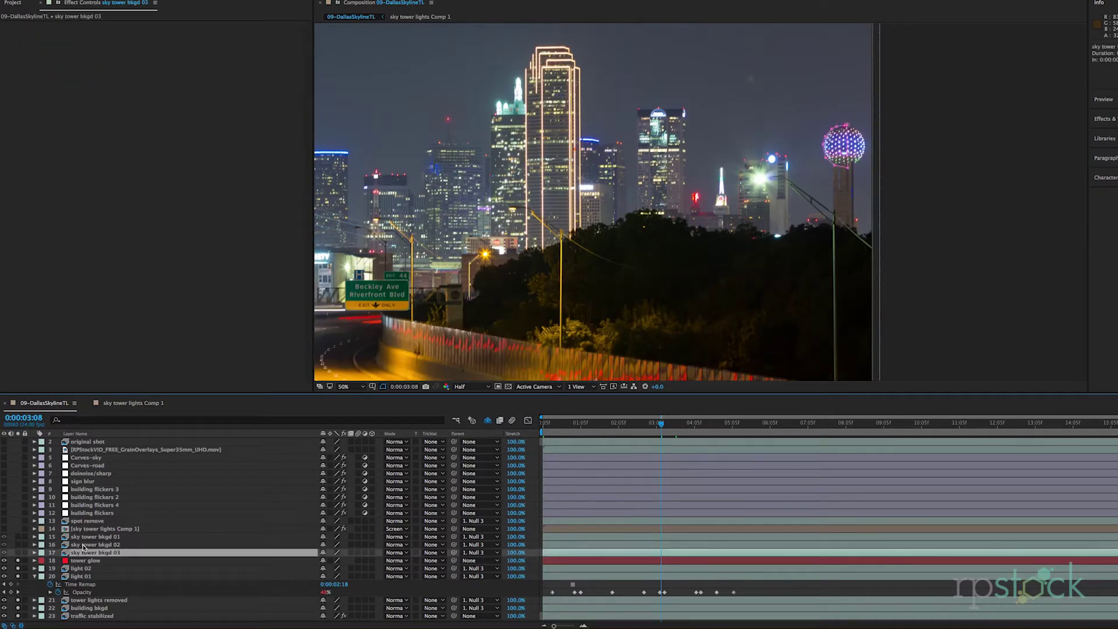
pyautogui.click(18, 553)
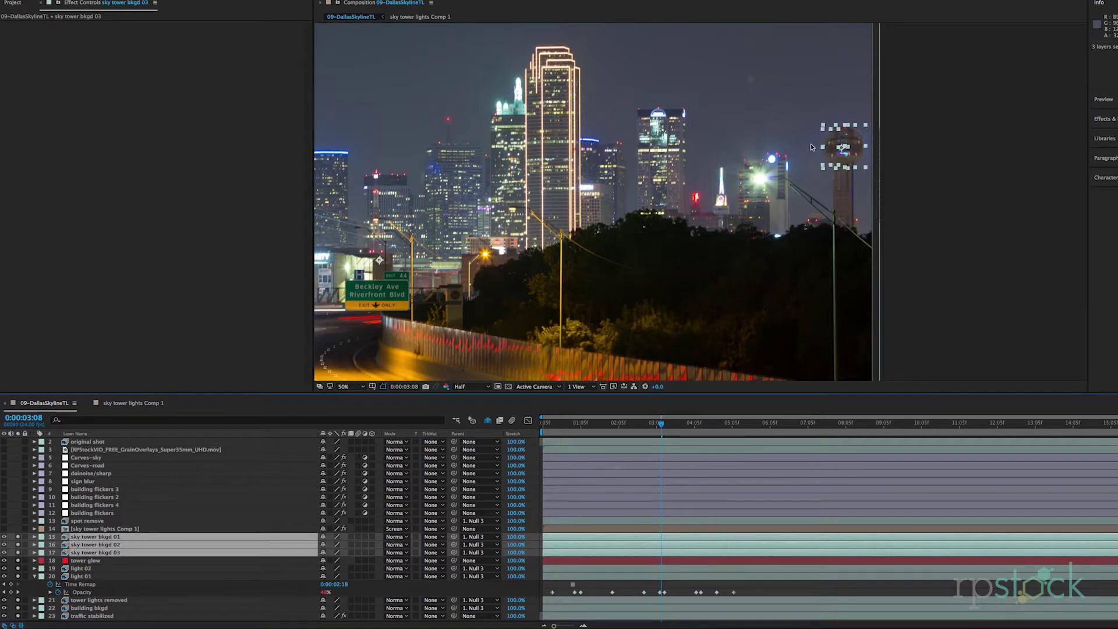
pyautogui.scroll(1, 845, 144)
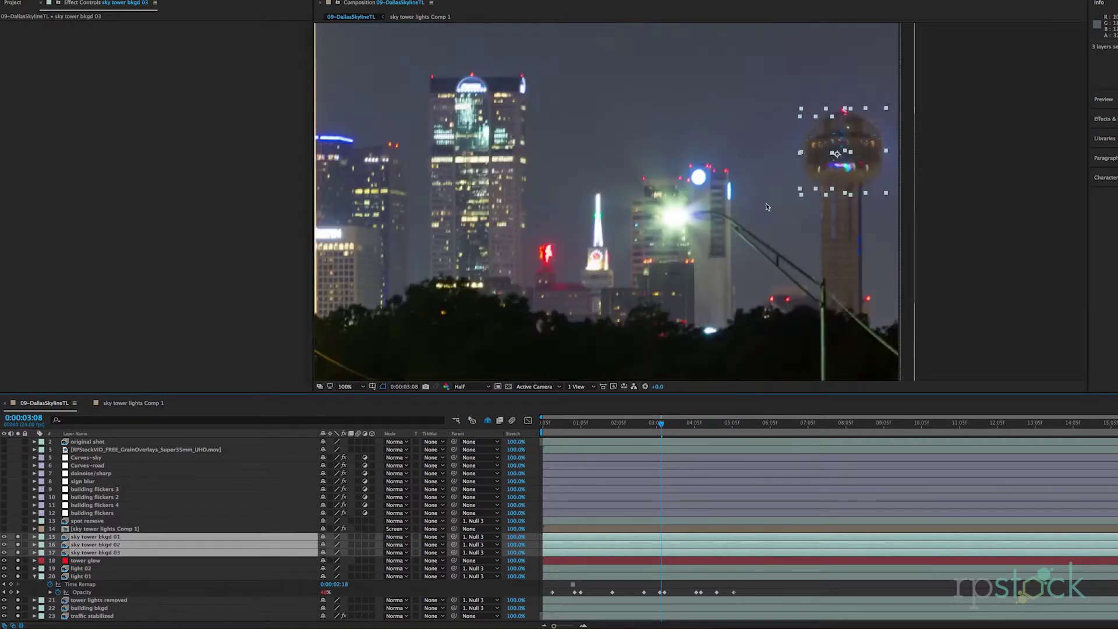
pyautogui.scroll(-1, 845, 144)
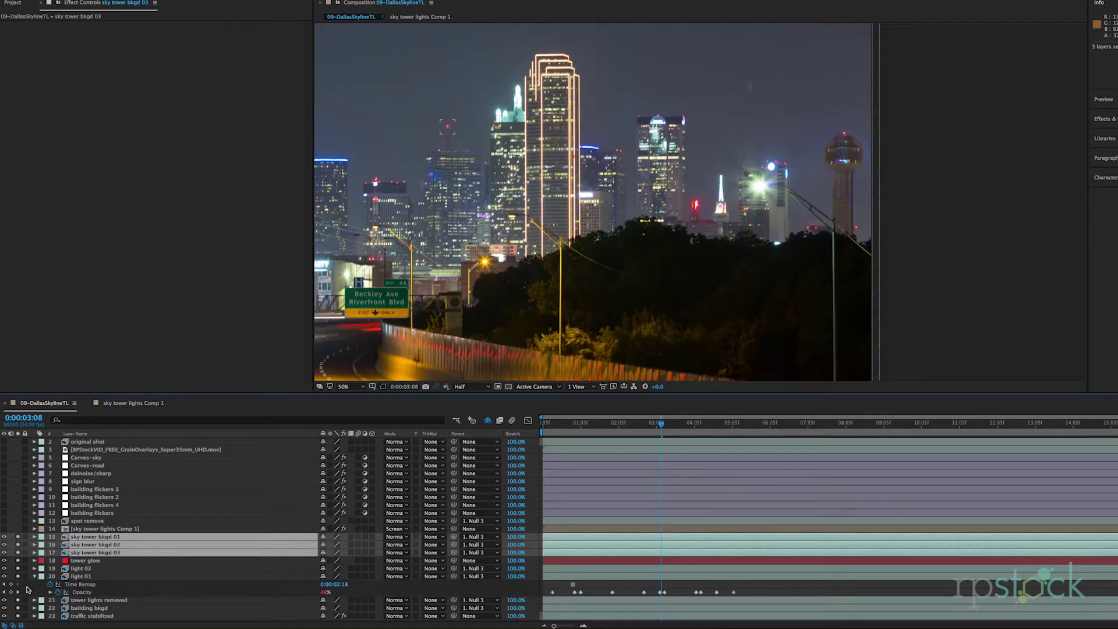
# - Show and solo the sky tower lights Comp 1 layer, and preview the lights on the ball-shaped tower
pyautogui.click(87, 552)
pyautogui.click(88, 545)
pyautogui.click(73, 536)
pyautogui.click(77, 529)
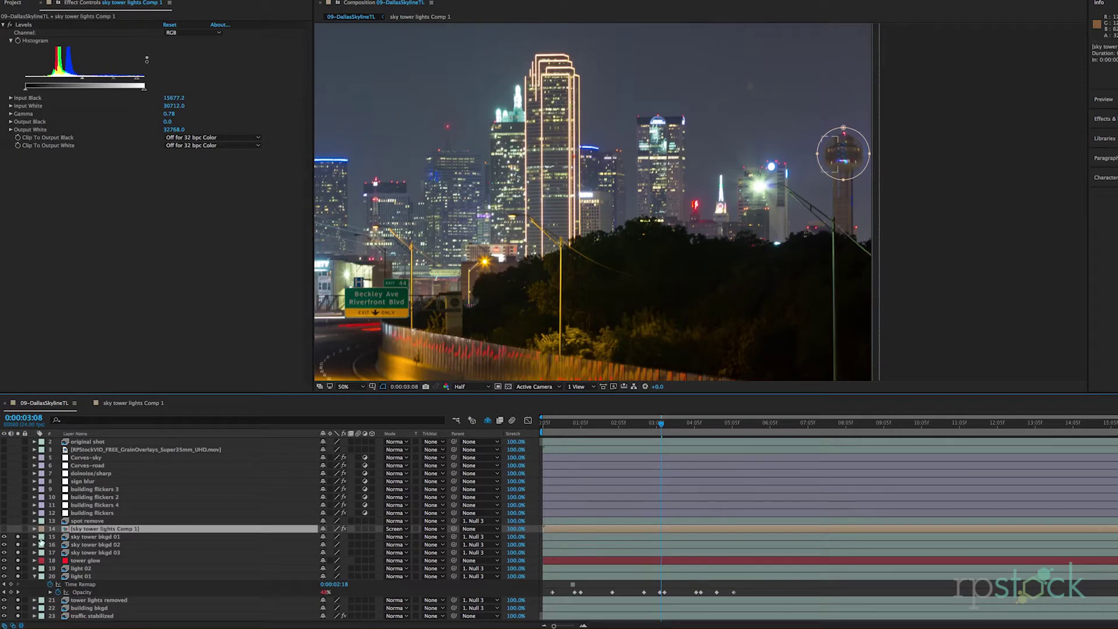
pyautogui.click(5, 529)
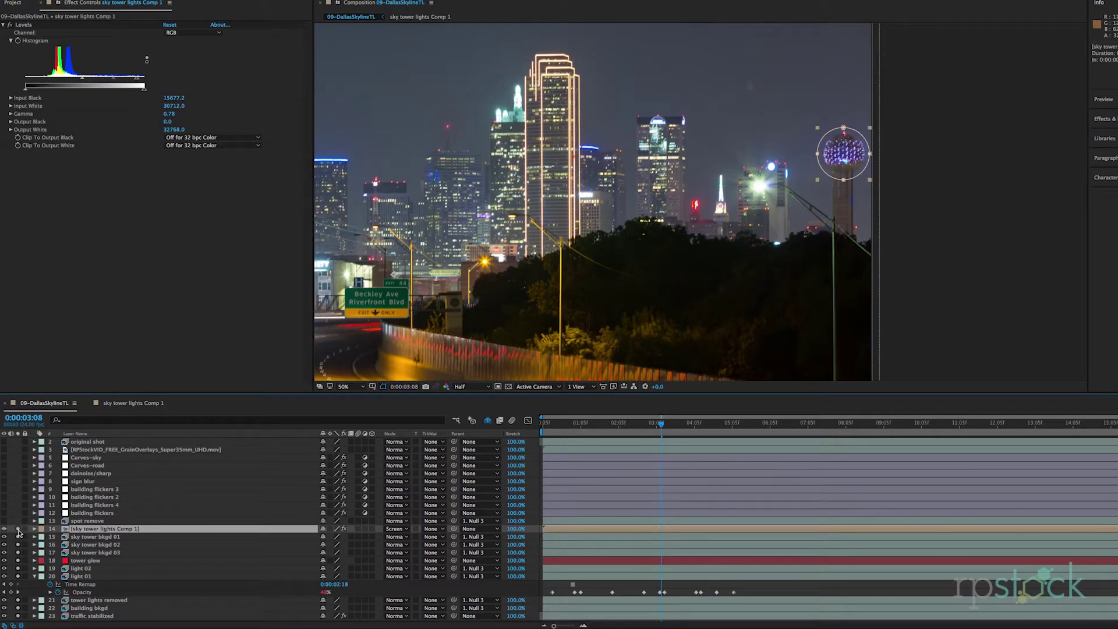
pyautogui.press('space')
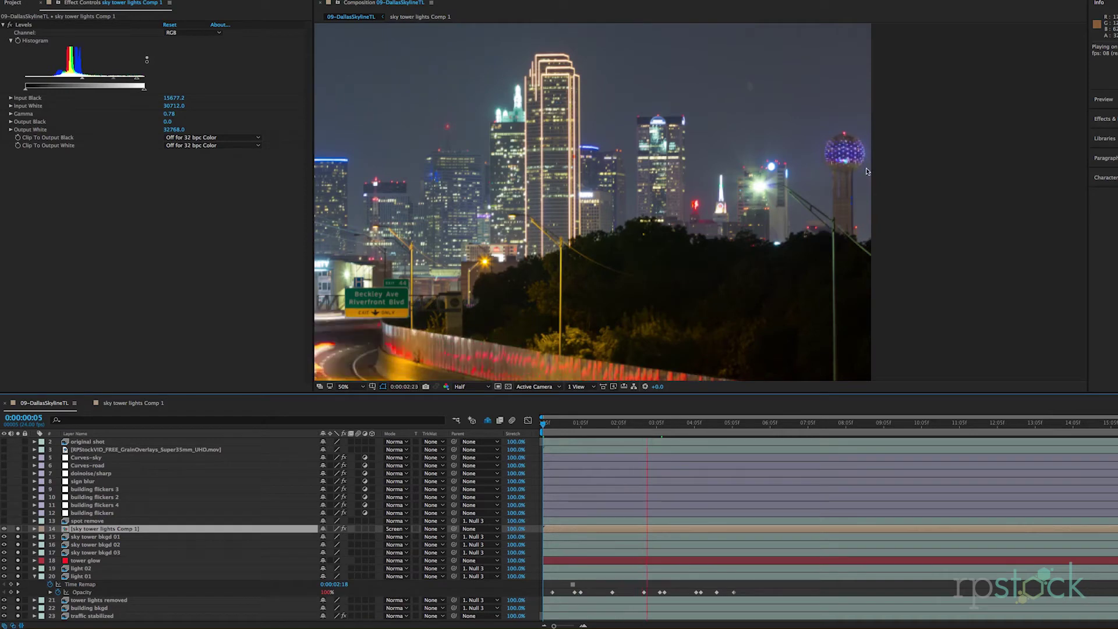
pyautogui.press('space')
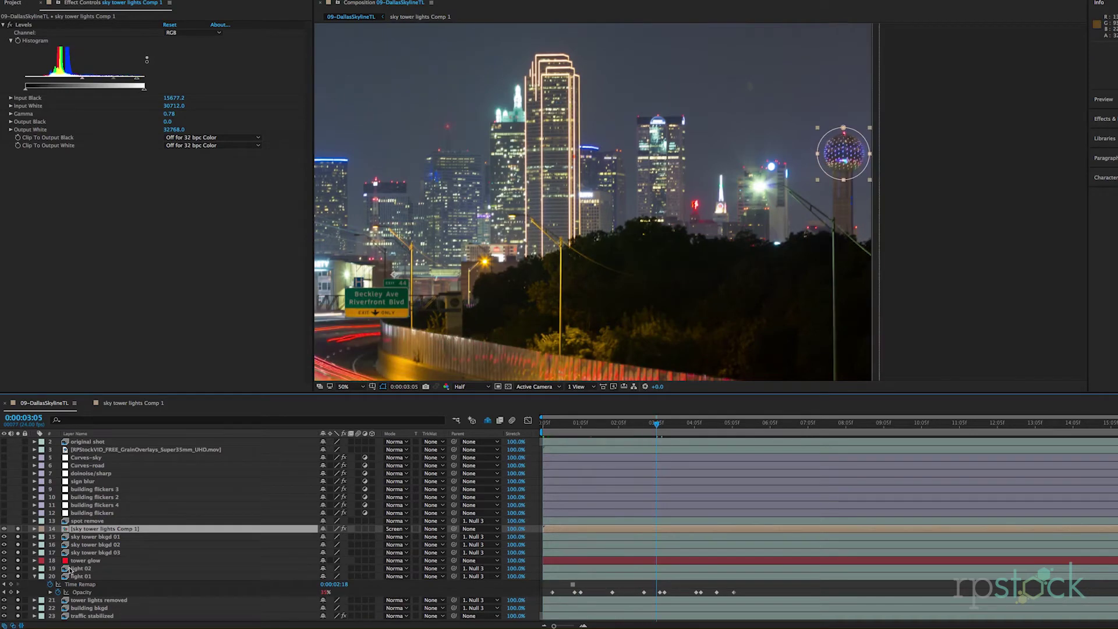
# - Inspect the Warp Stabilizer VFX effect on the sky tower lights layer inside its precomp, and return to the 09-DallasSkylineTL composition
pyautogui.doubleClick(62, 530)
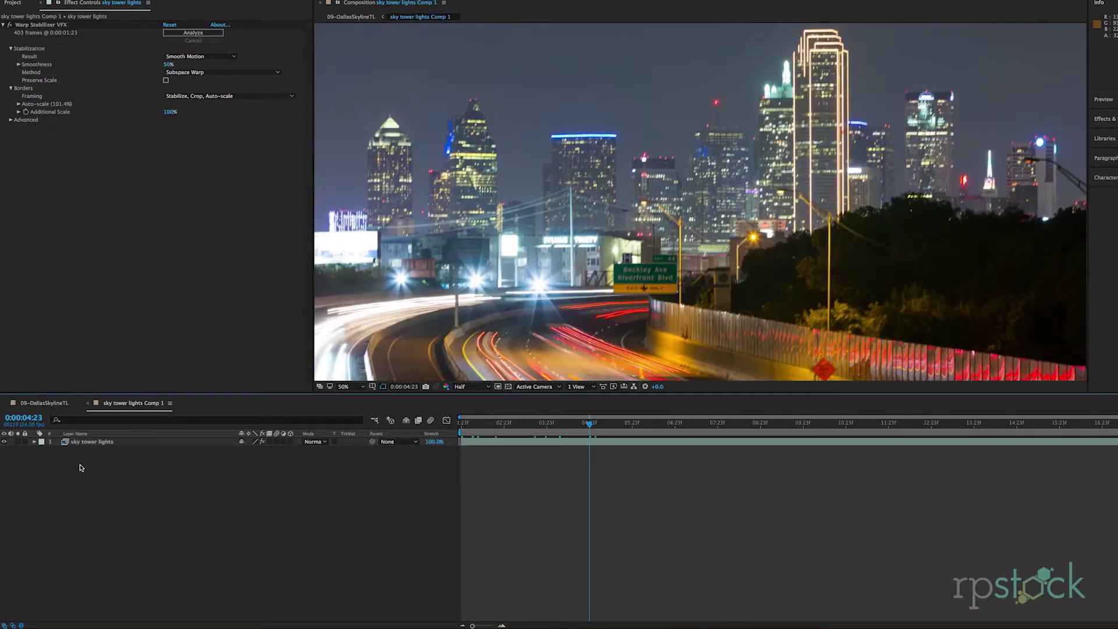
pyautogui.click(80, 444)
pyautogui.click(47, 24)
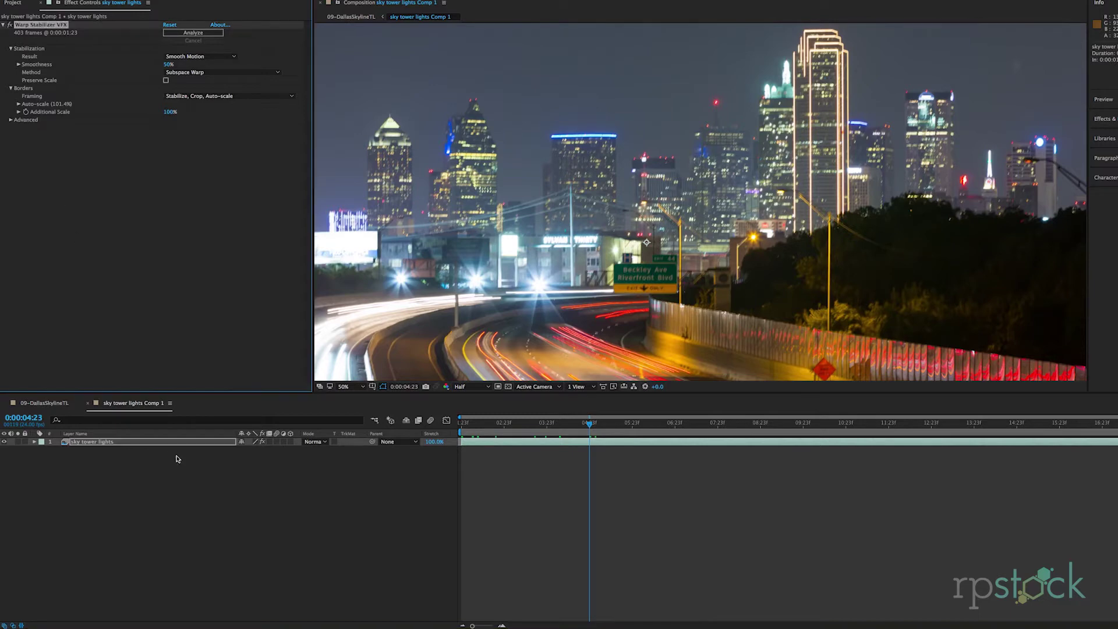
pyautogui.click(70, 404)
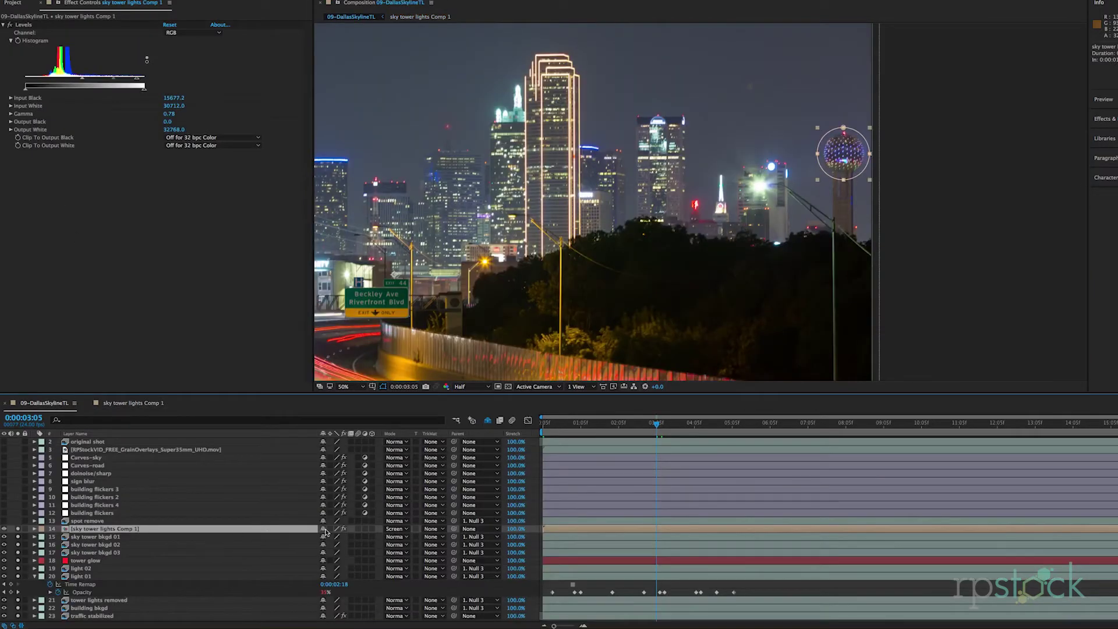
# - Unsolo every layer except sky tower lights Comp 1, and preview the isolated tower lights on black
pyautogui.click(23, 25)
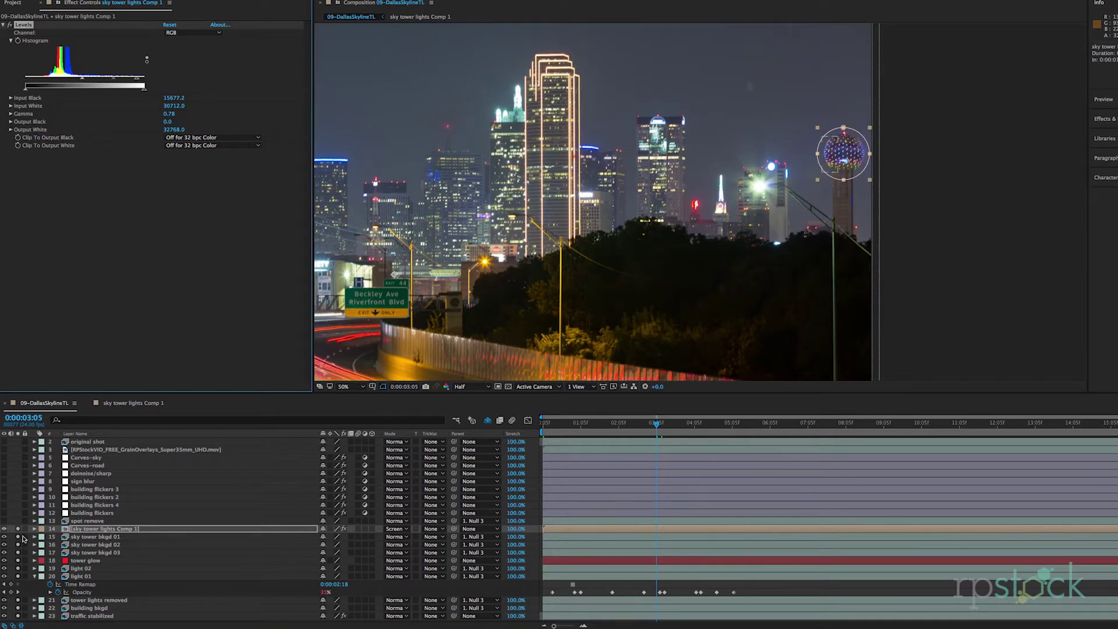
pyautogui.moveTo(18, 539); pyautogui.dragTo(17, 591)
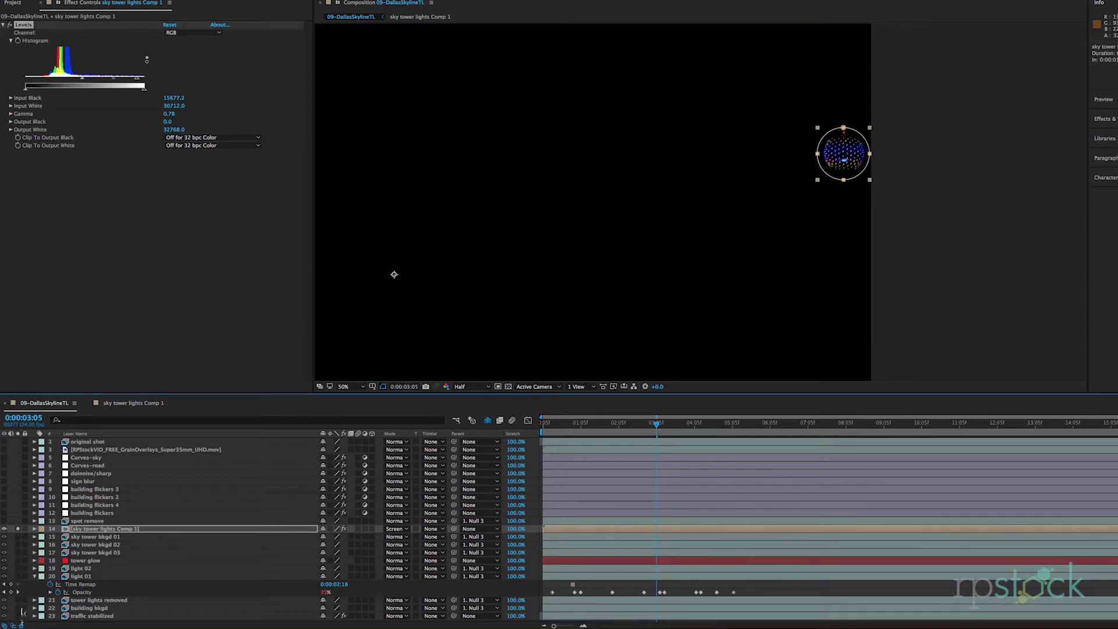
pyautogui.click(87, 530)
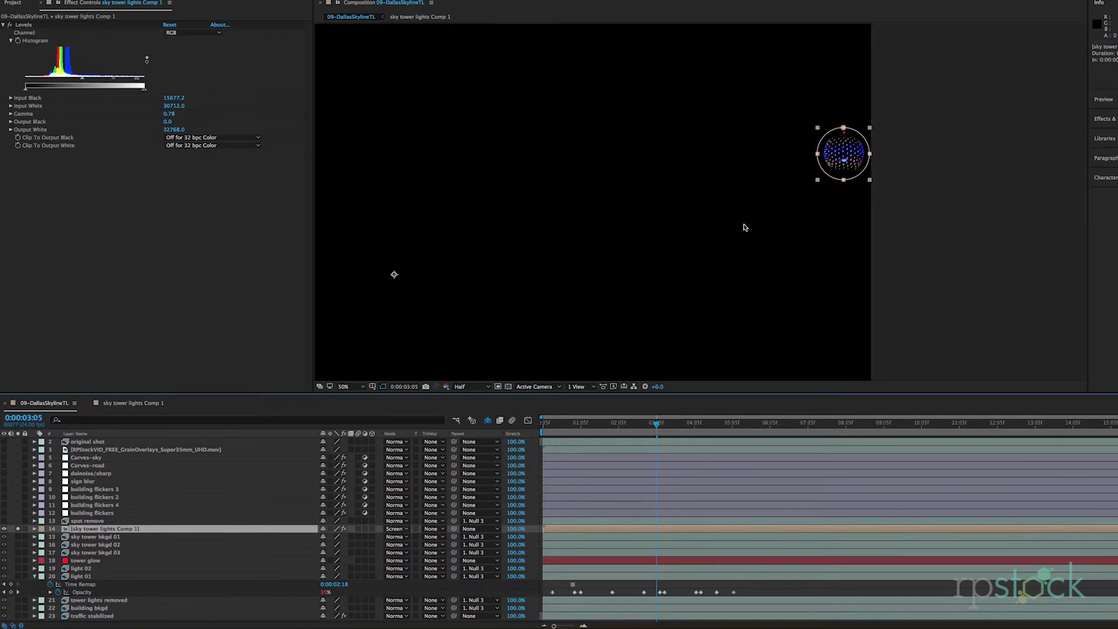
pyautogui.click(80, 616)
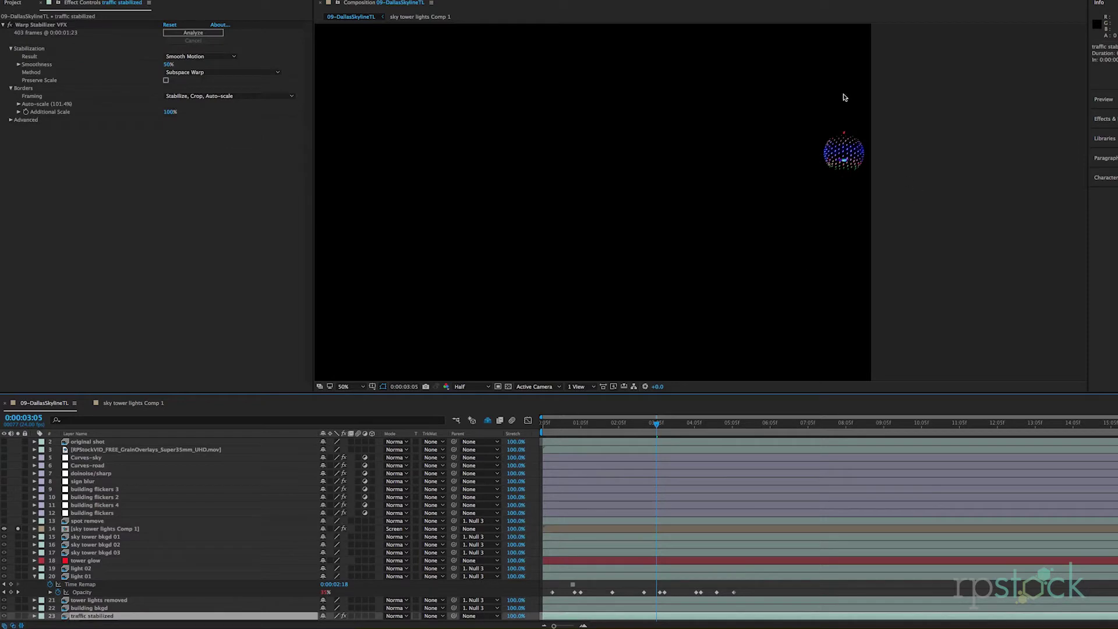
pyautogui.click(117, 530)
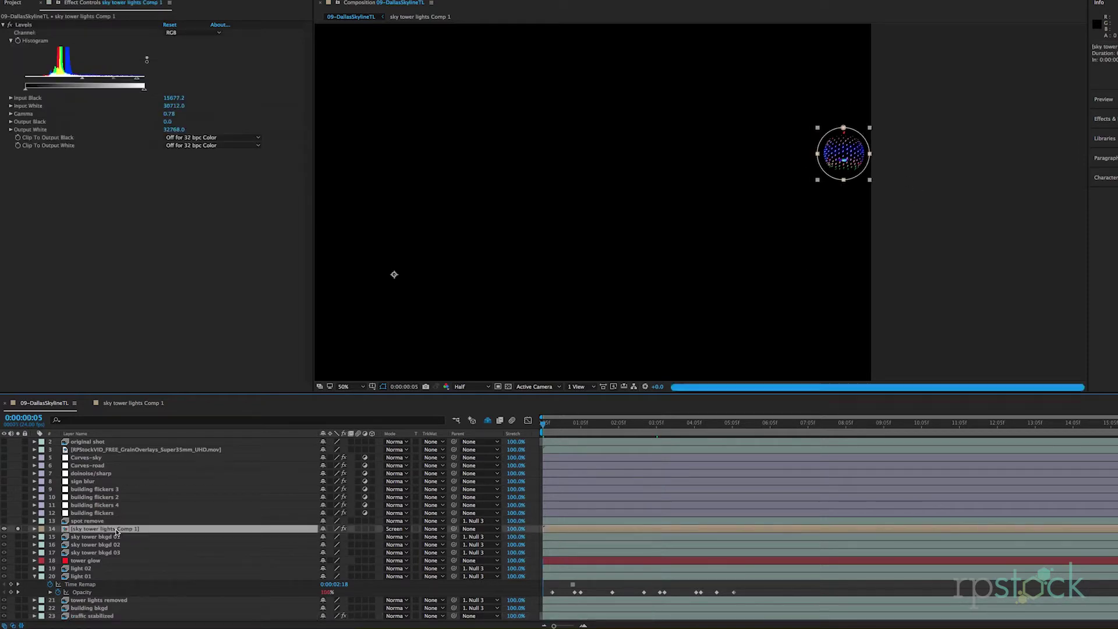
pyautogui.press('space')
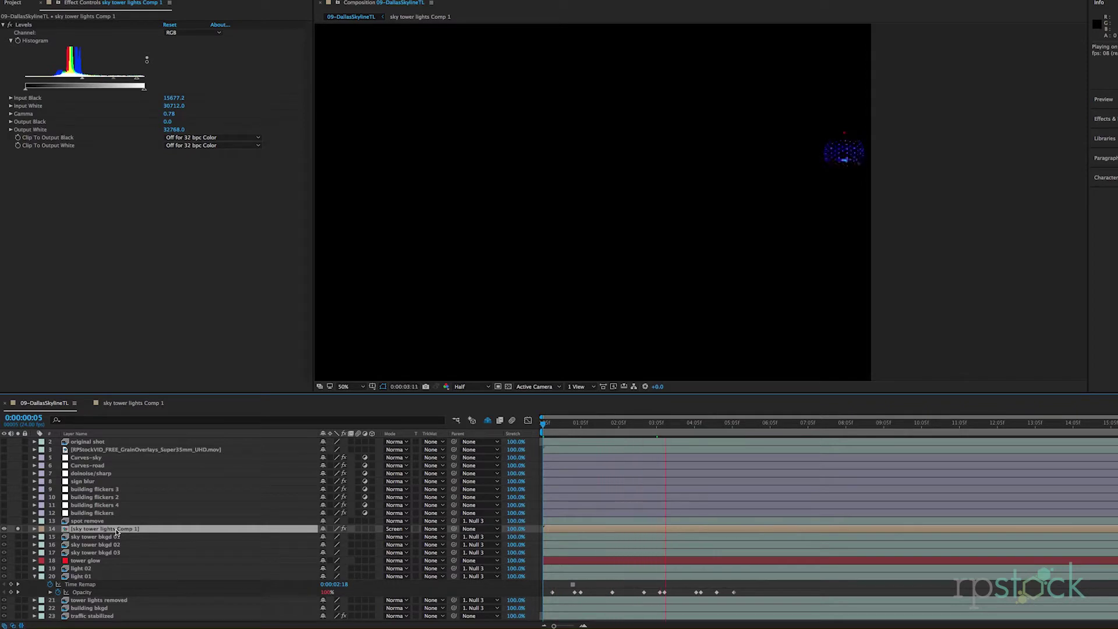
pyautogui.press('space')
# - Unsolo the sky tower lights Comp 1 layer, and preview the tower lights within the composite
pyautogui.click(18, 528)
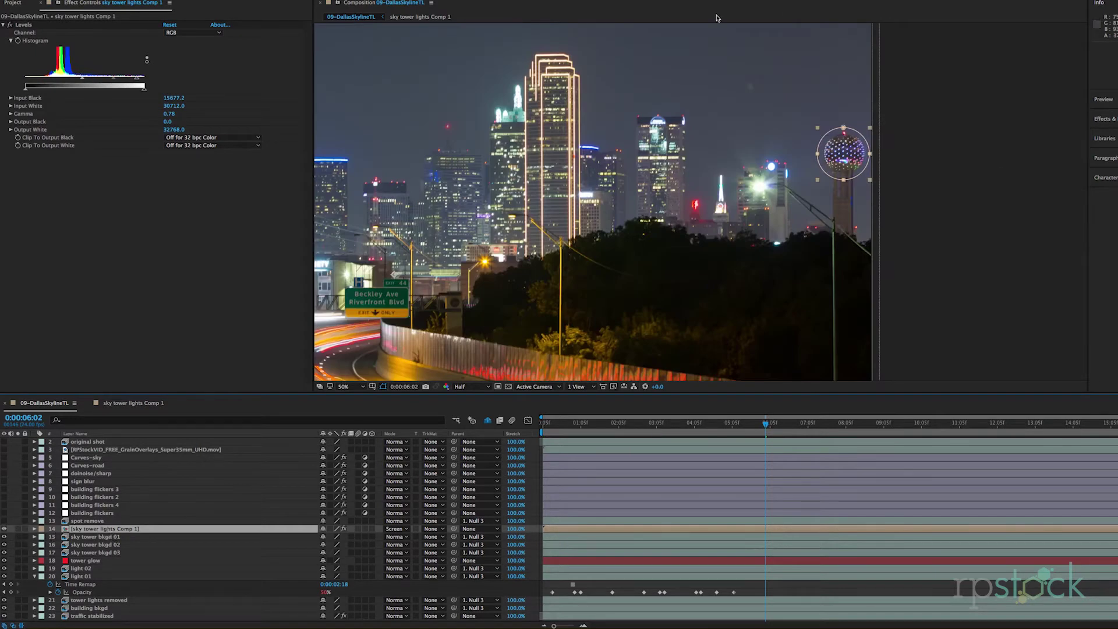
pyautogui.press('space')
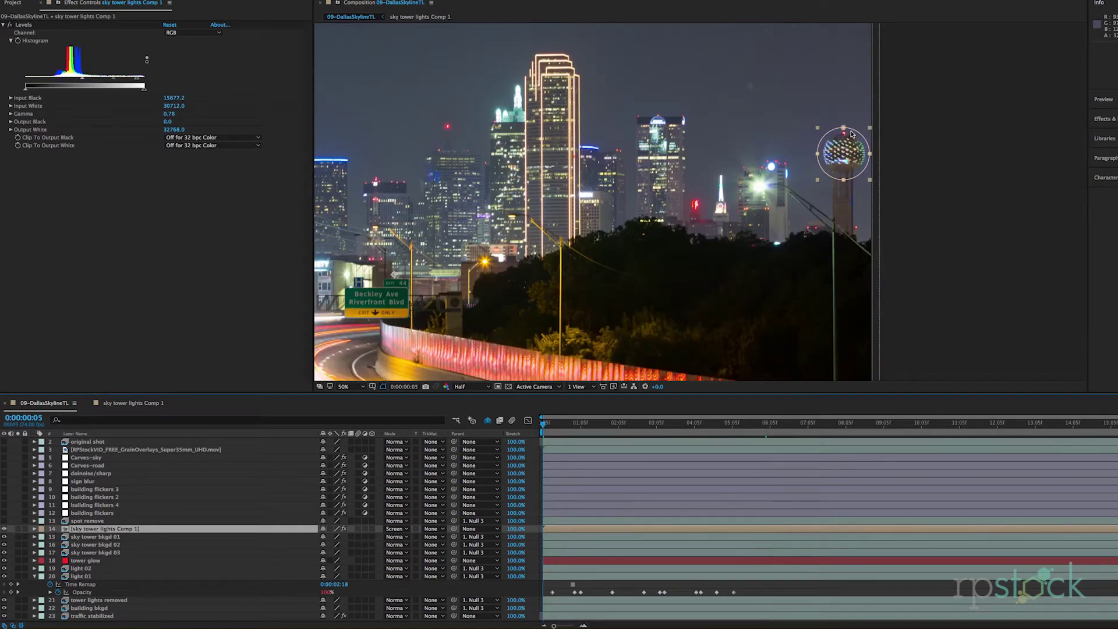
pyautogui.press('space')
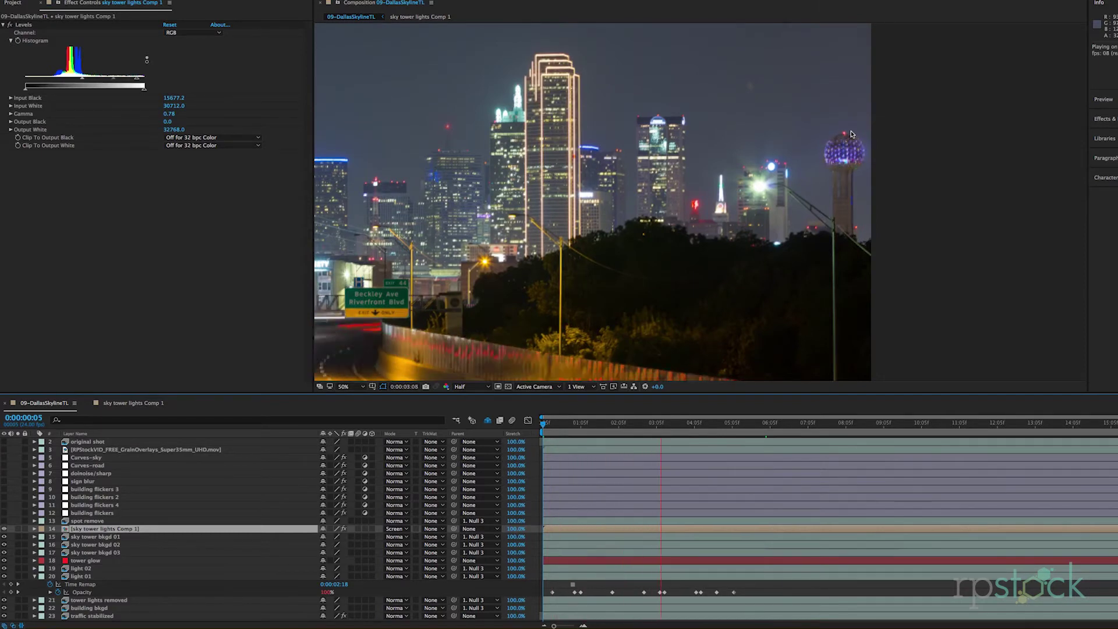
pyautogui.press('space')
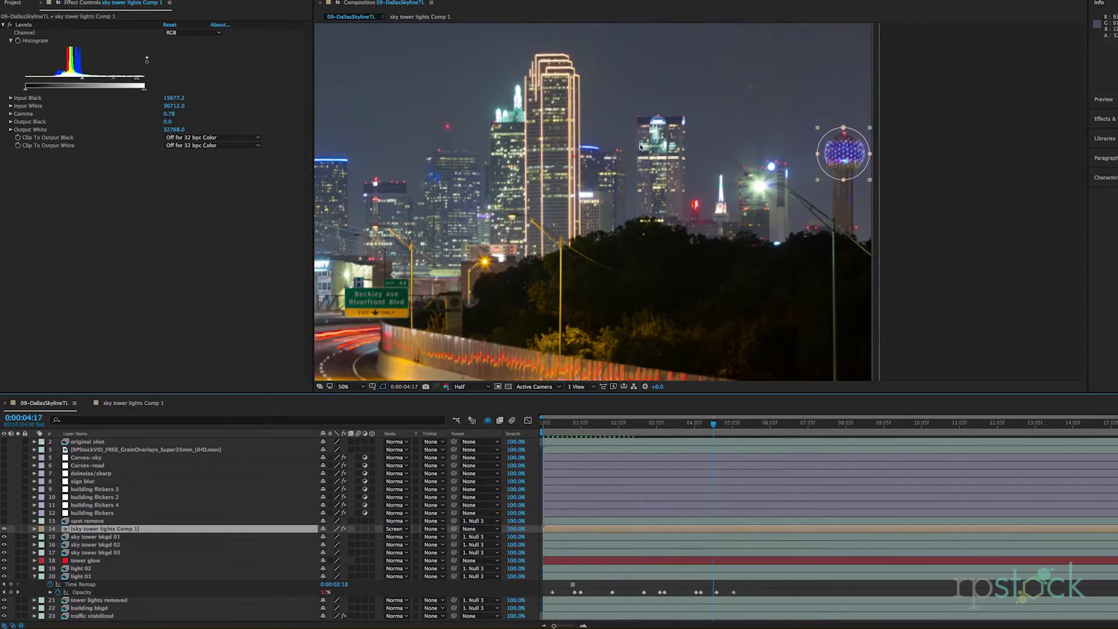
# - Make the spot remove layer visible to cover the spot in the sky, and examine its mask
pyautogui.click(84, 521)
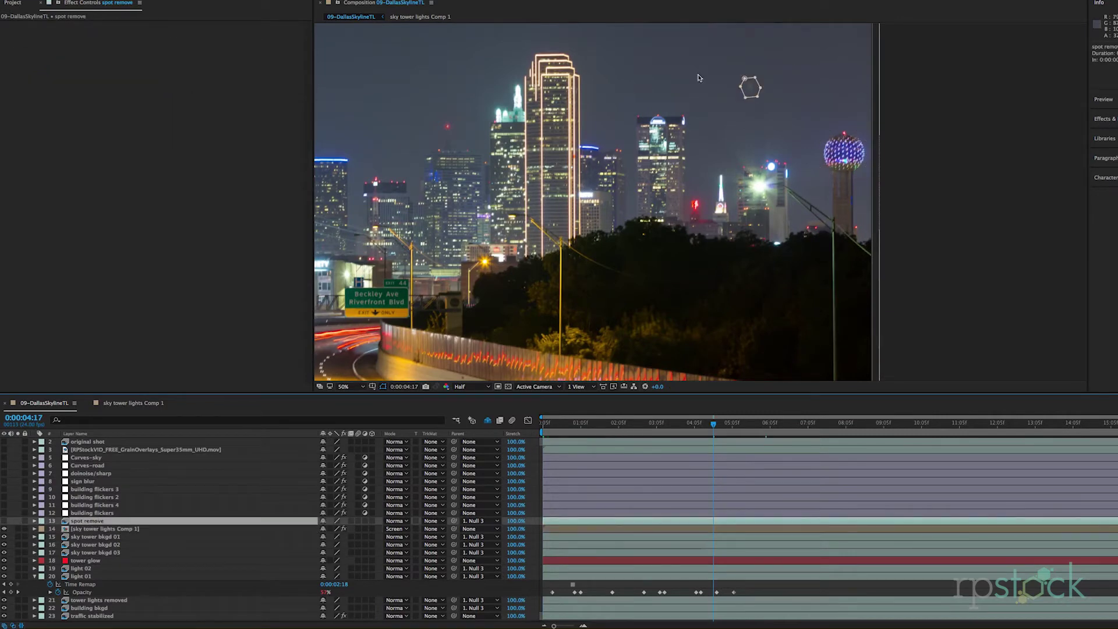
pyautogui.scroll(2, 759, 86)
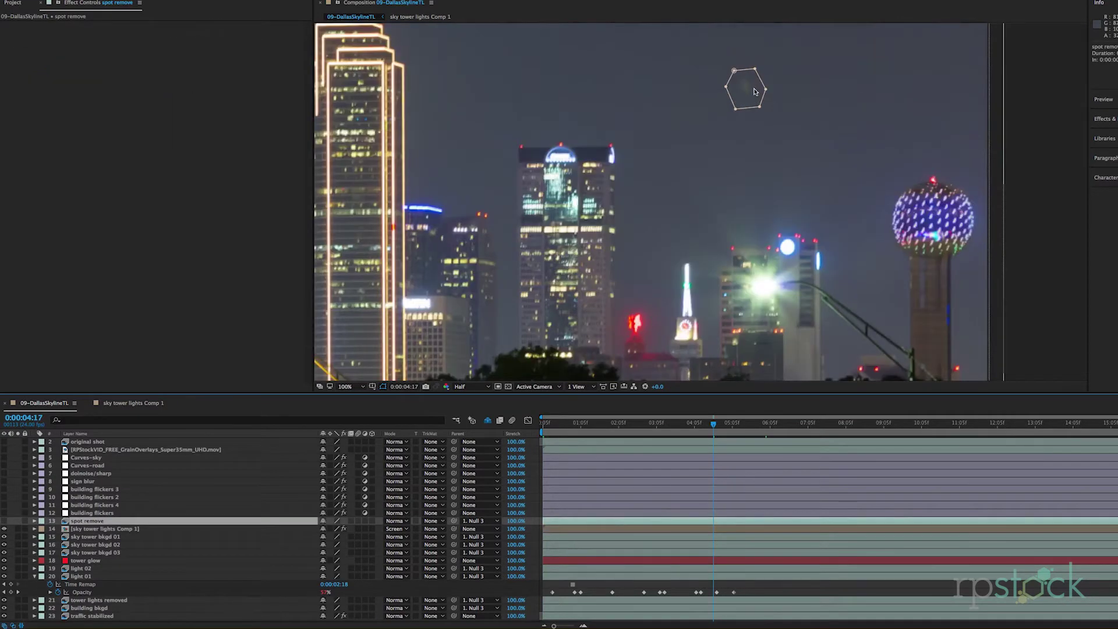
pyautogui.scroll(-2, 755, 91)
pyautogui.scroll(2, 752, 93)
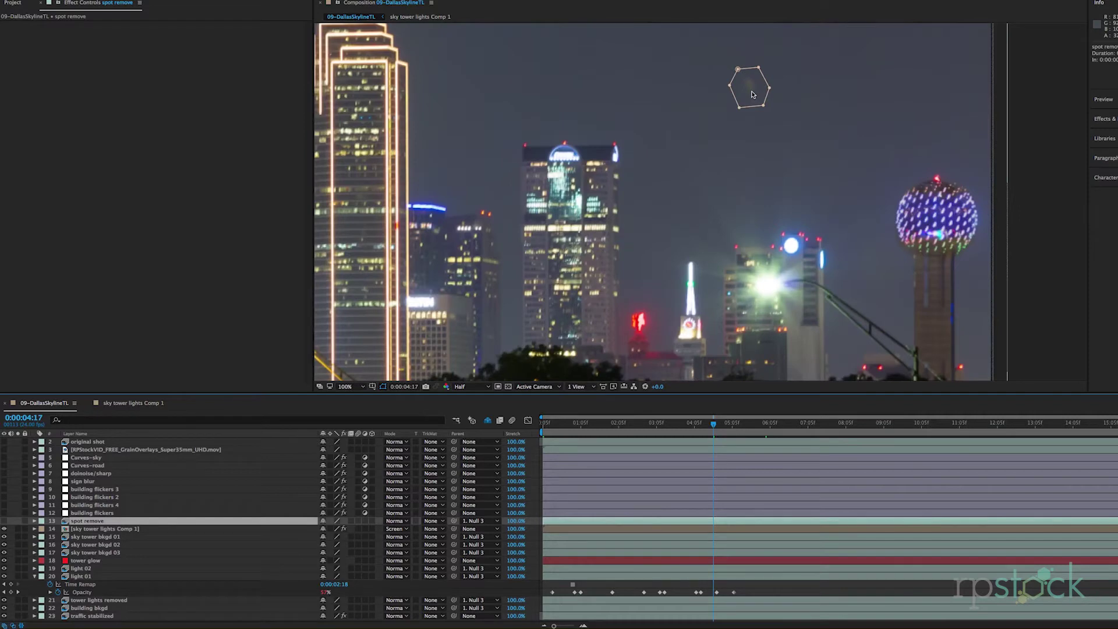
pyautogui.click(4, 521)
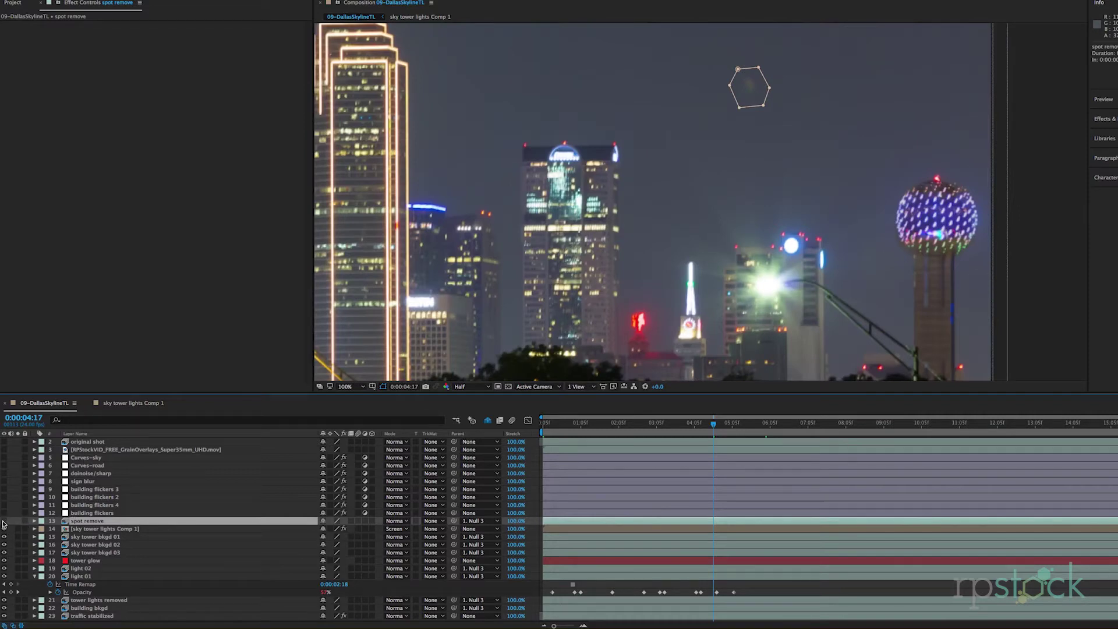
pyautogui.click(78, 529)
pyautogui.click(96, 522)
pyautogui.scroll(-4, 556, 226)
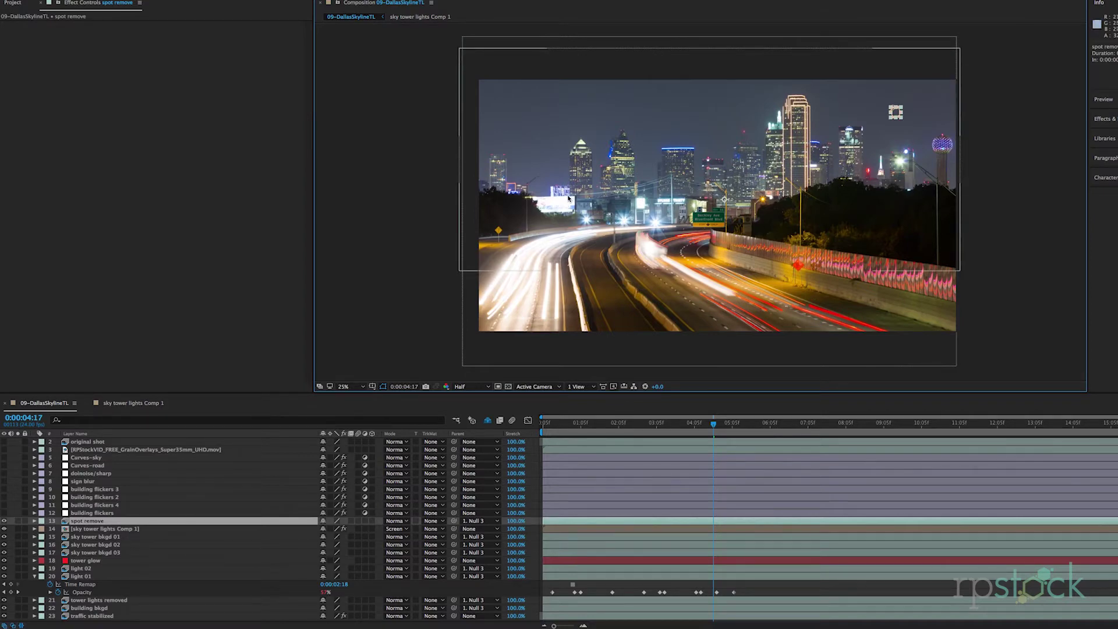
# - Make the building flickers layer visible, and reveal its Opacity keyframes while viewing the masked skyscraper up close
pyautogui.click(84, 514)
pyautogui.keyDown('shift'); pyautogui.click(89, 490); pyautogui.keyUp('shift')
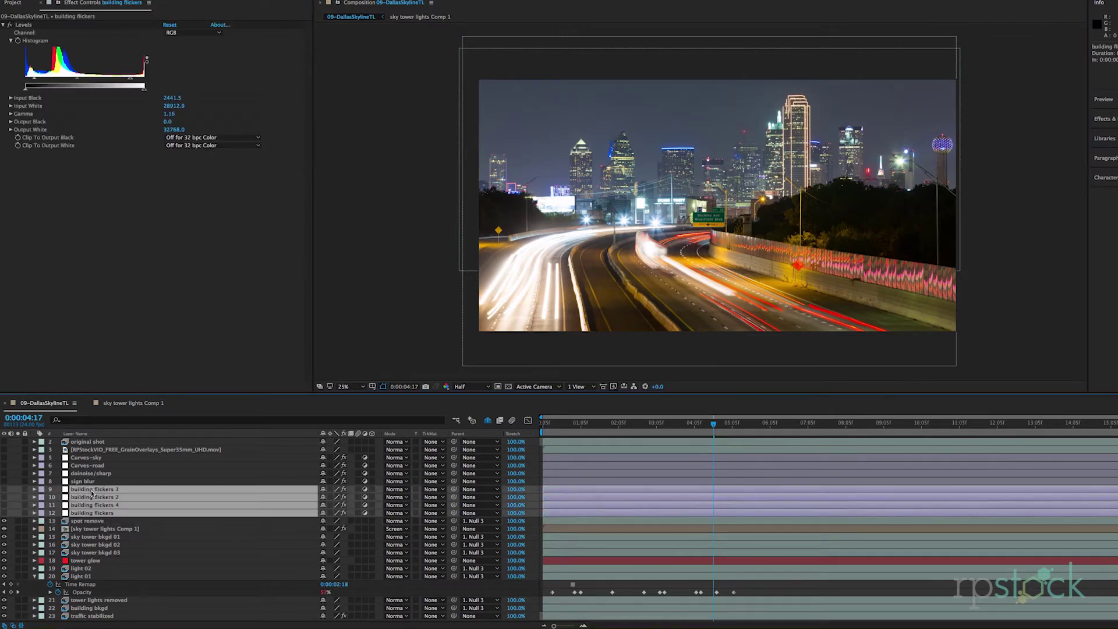
pyautogui.click(88, 513)
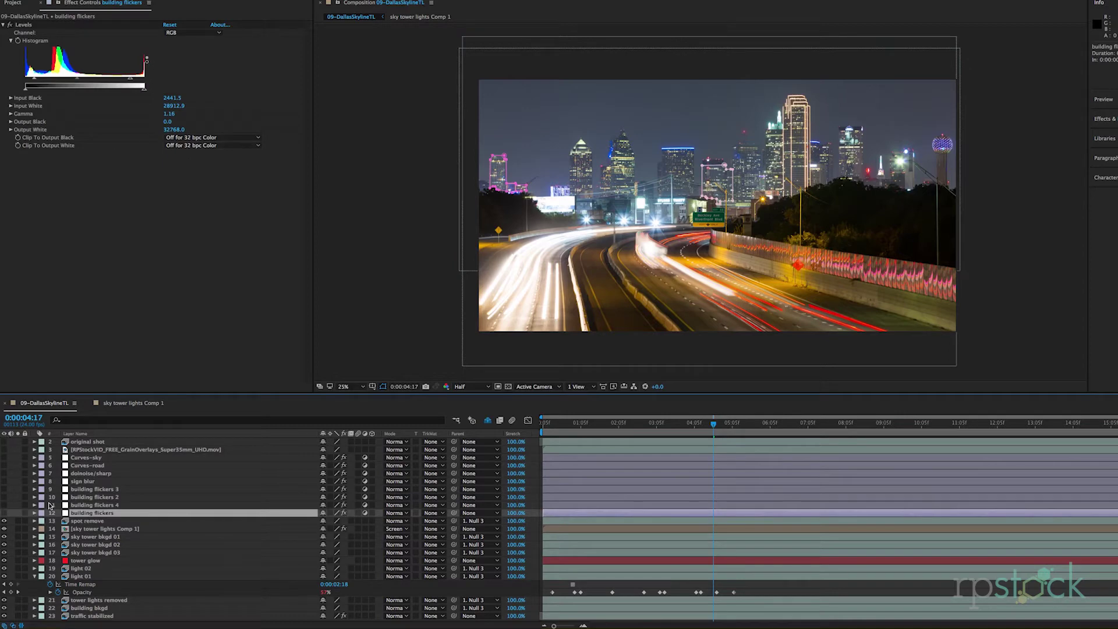
pyautogui.click(4, 513)
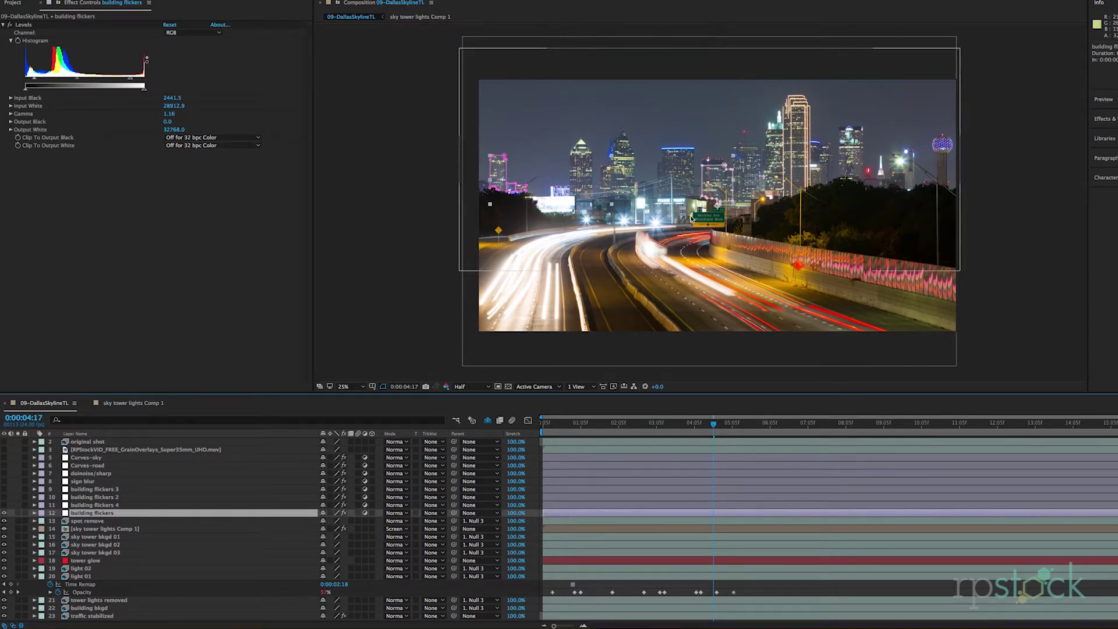
pyautogui.scroll(4, 683, 216)
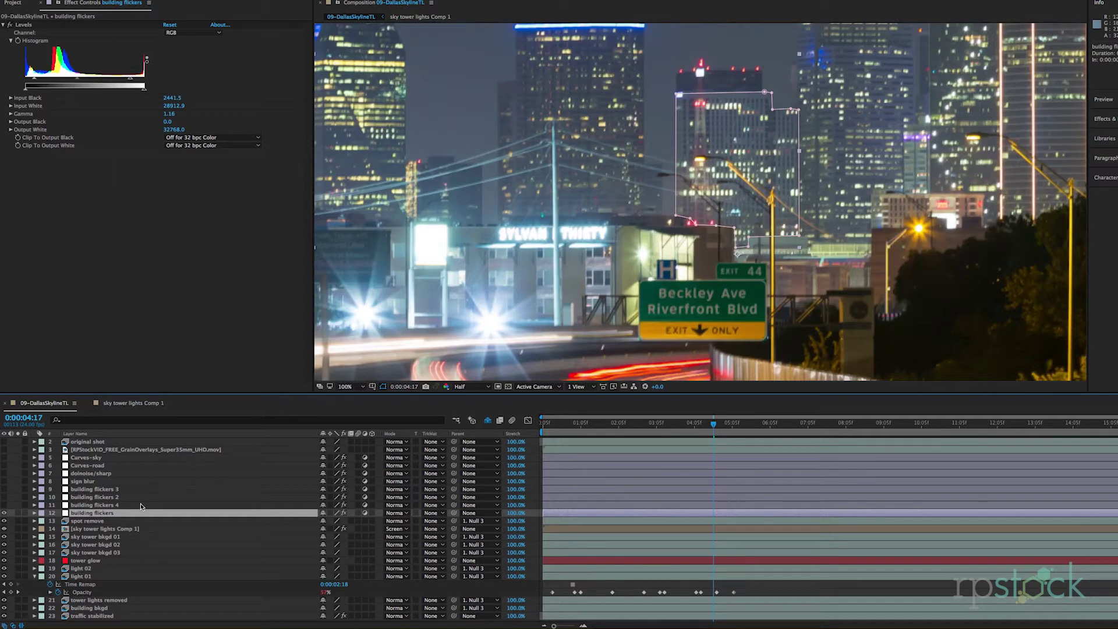
pyautogui.press('t')
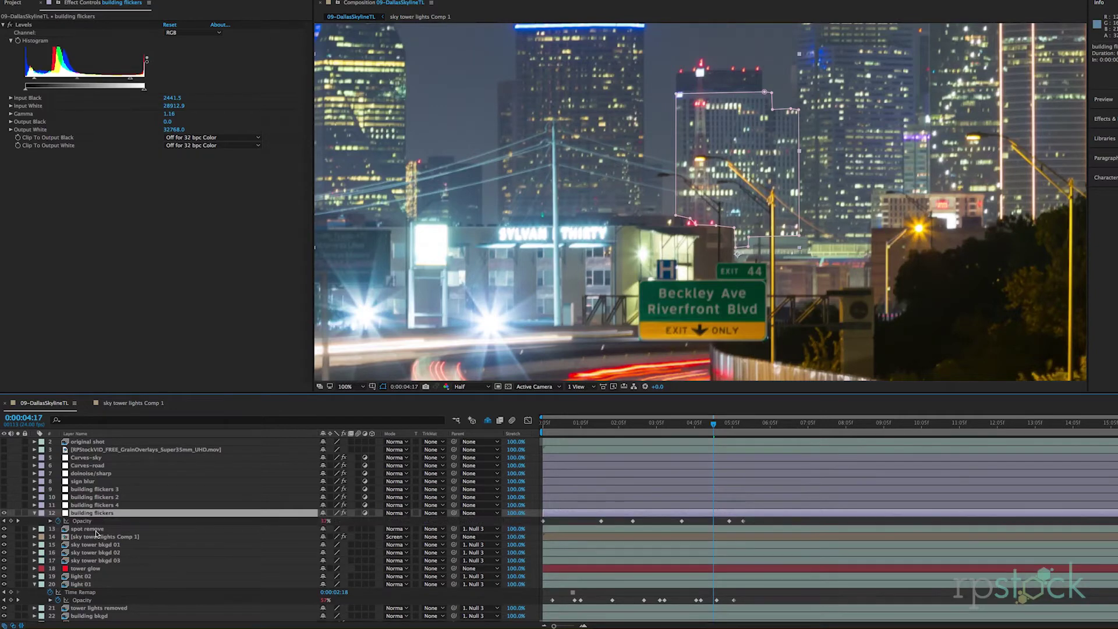
pyautogui.click(36, 524)
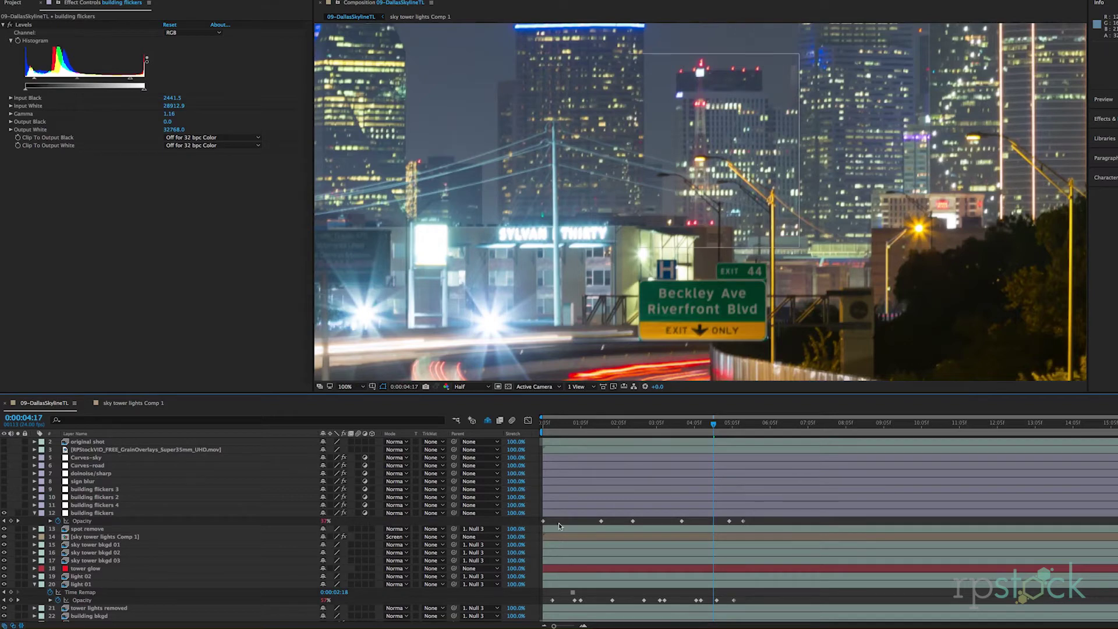
# - Step through the building flickers layer's Opacity keyframes from the start of the timeline, and preview the skyscraper's flicker correction
pyautogui.moveTo(581, 426); pyautogui.dragTo(543, 427)
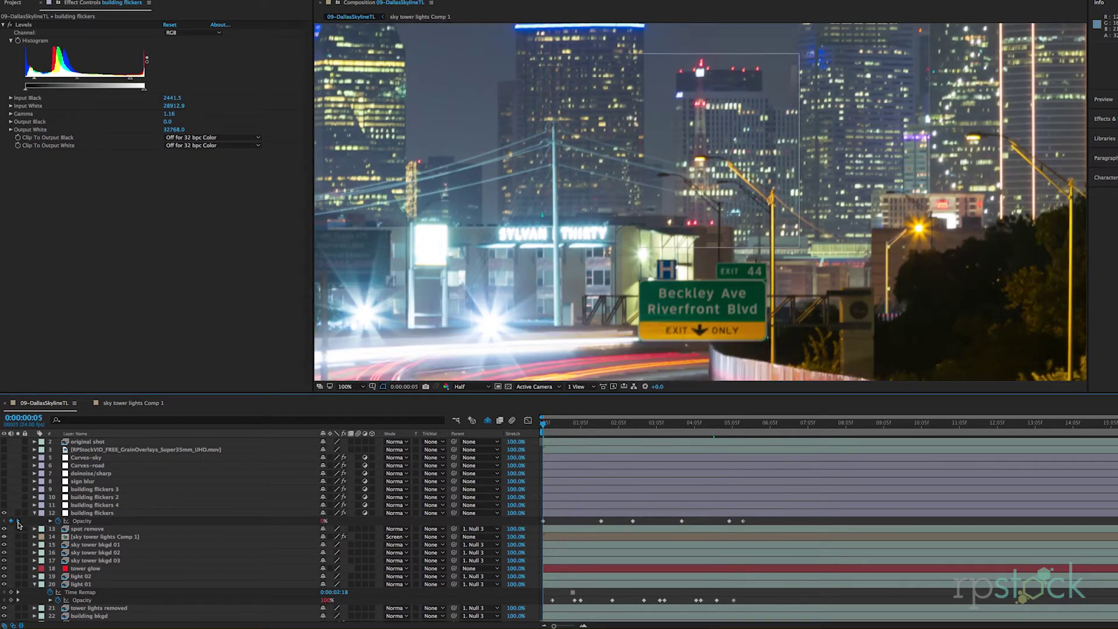
pyautogui.click(18, 521)
pyautogui.click(18, 521)
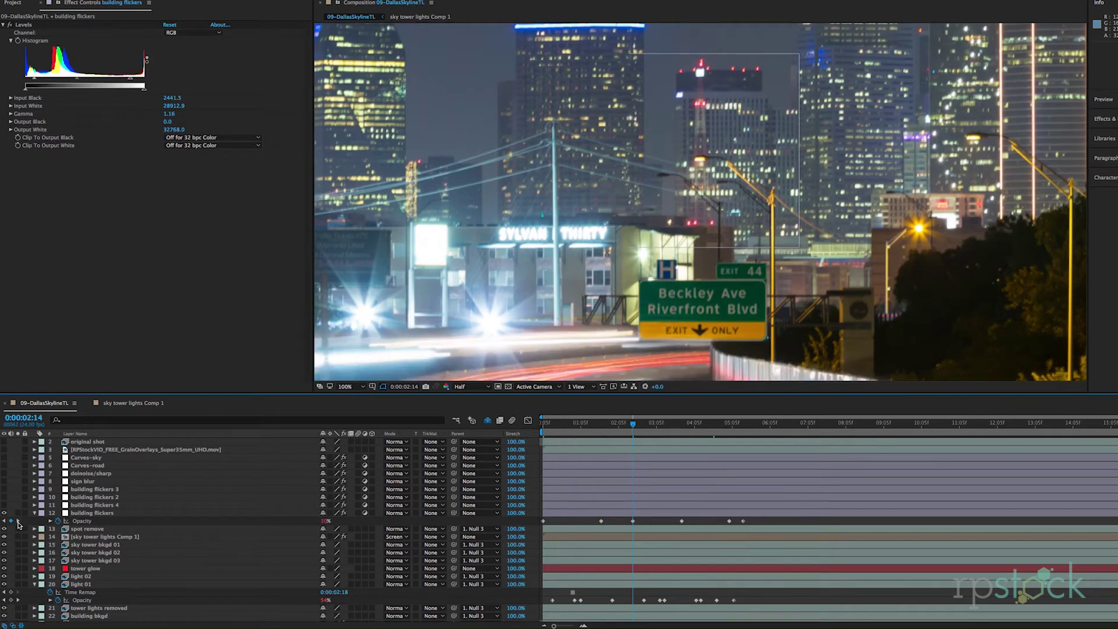
pyautogui.click(18, 522)
pyautogui.click(18, 522)
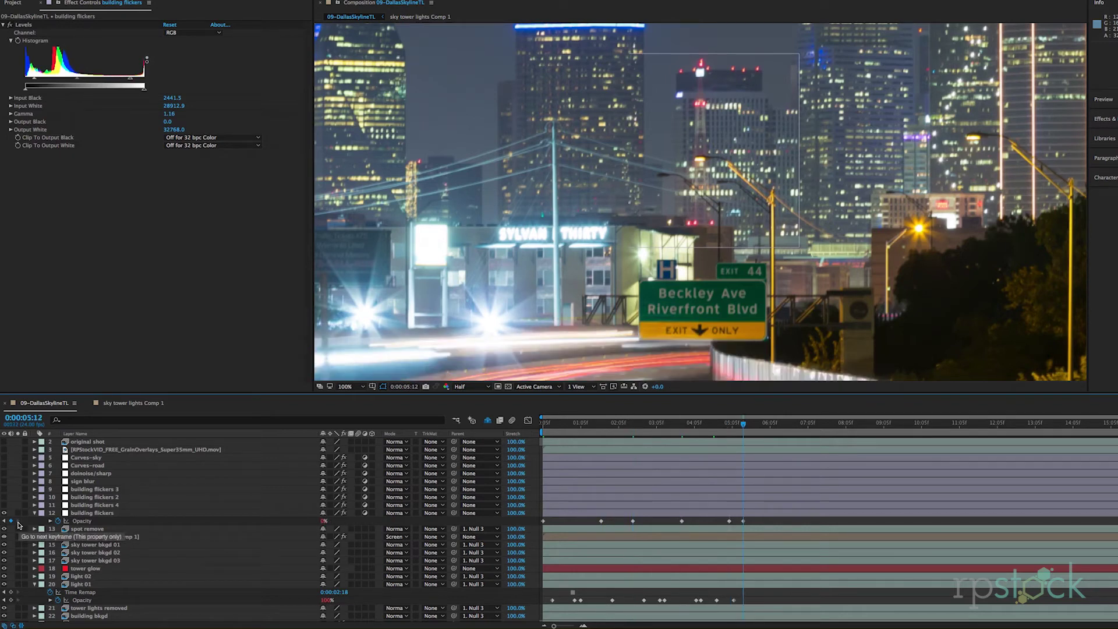
pyautogui.press('space')
pyautogui.press('space')
pyautogui.scroll(-2, 628, 230)
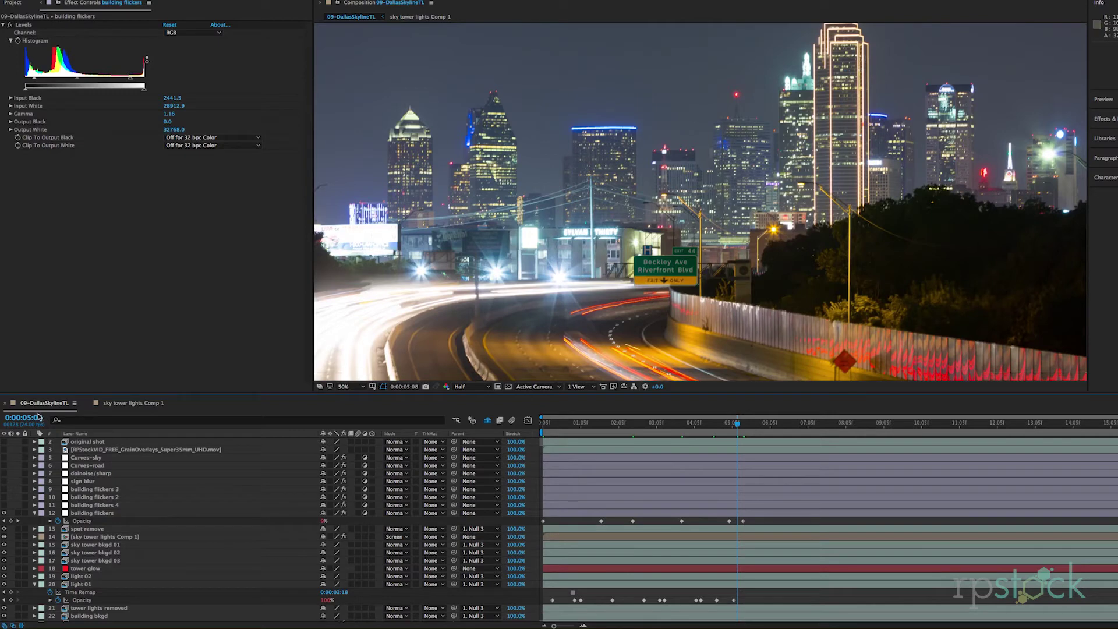
# - Make the building flickers 4, building flickers 2 and building flickers 3 layers visible
pyautogui.click(97, 505)
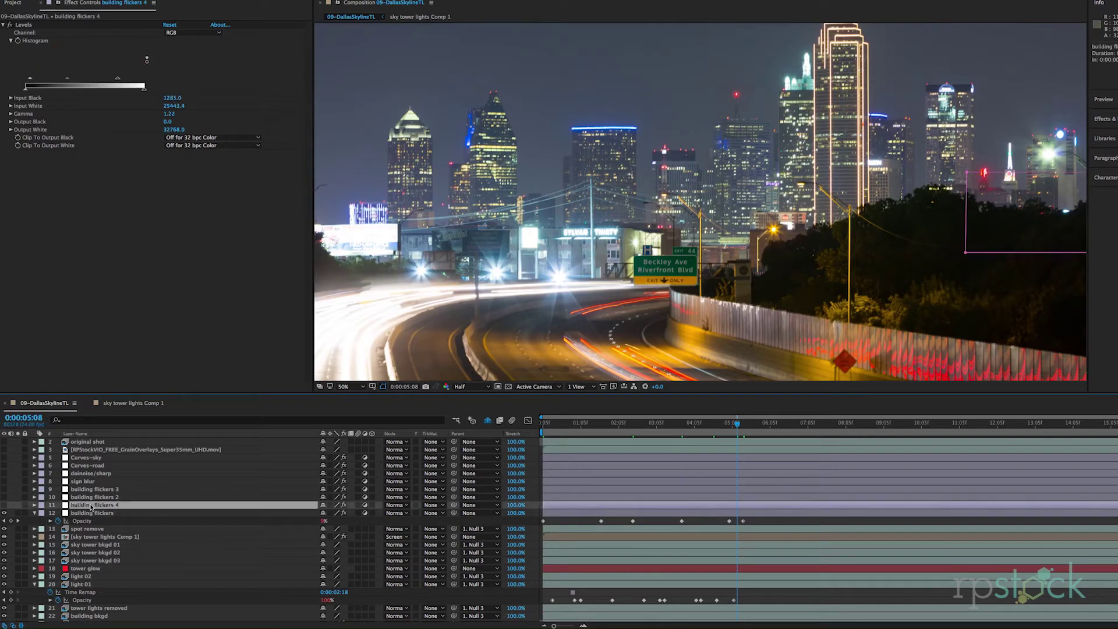
pyautogui.click(4, 505)
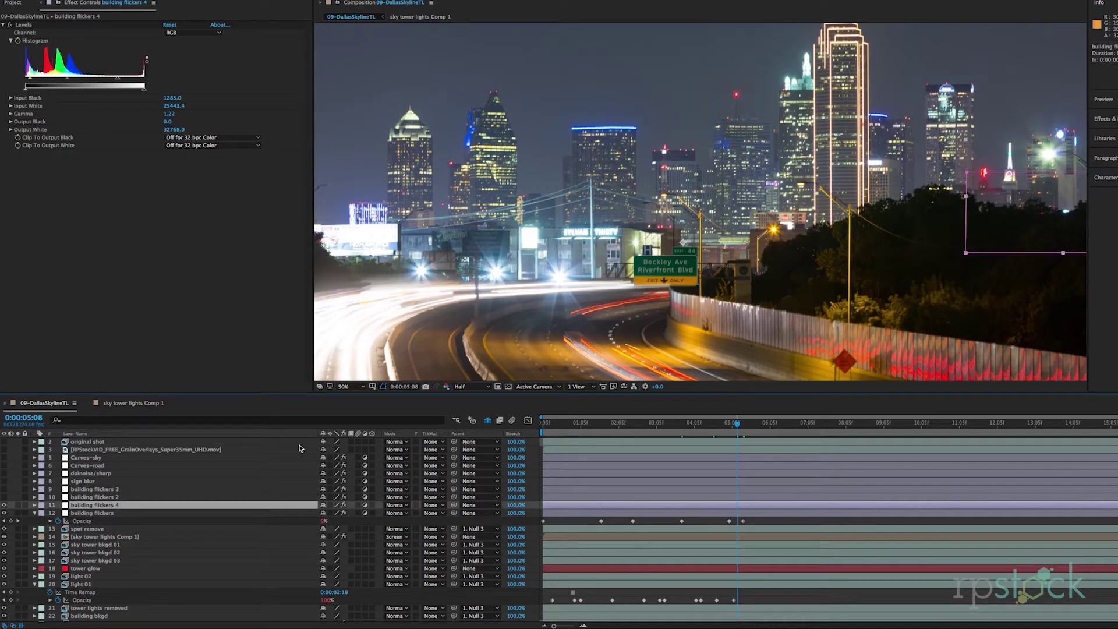
pyautogui.click(88, 497)
pyautogui.click(3, 497)
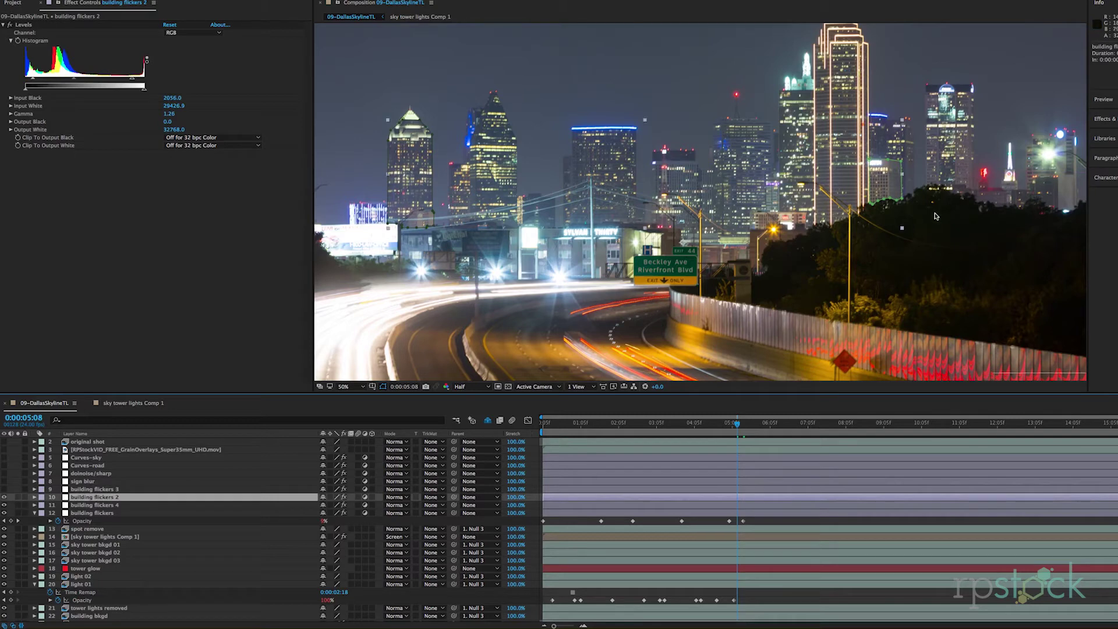
pyautogui.click(89, 489)
pyautogui.click(4, 489)
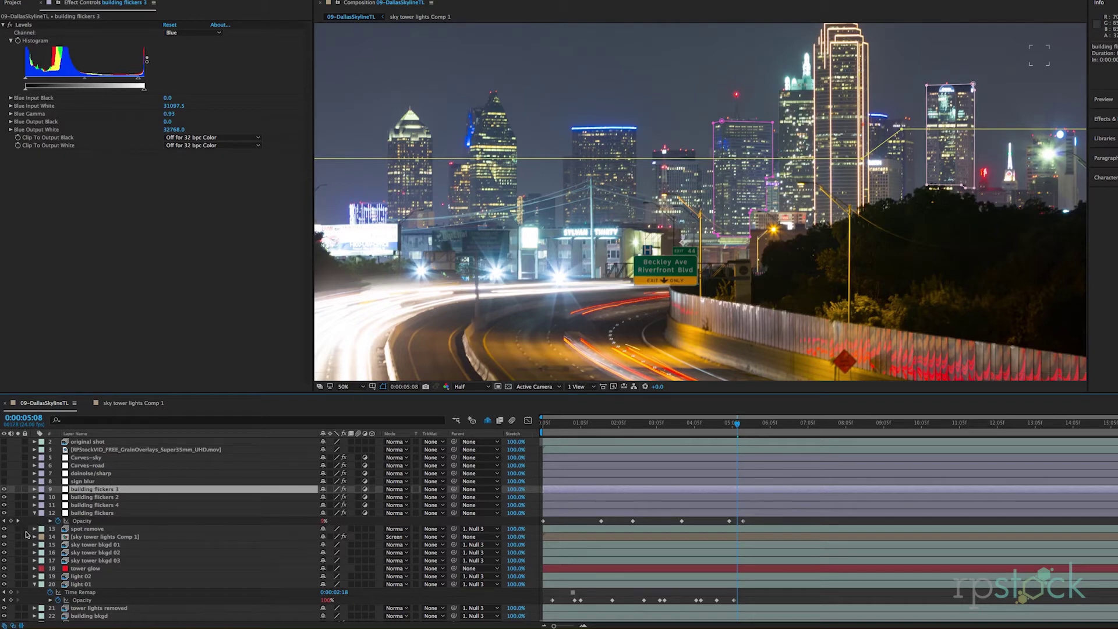
# - Deselect all layers, and preview the composite from the start with all four building flicker corrections active
pyautogui.hotkey('ctrl', 'shift', 'a')
pyautogui.click(691, 434)
pyautogui.press('space')
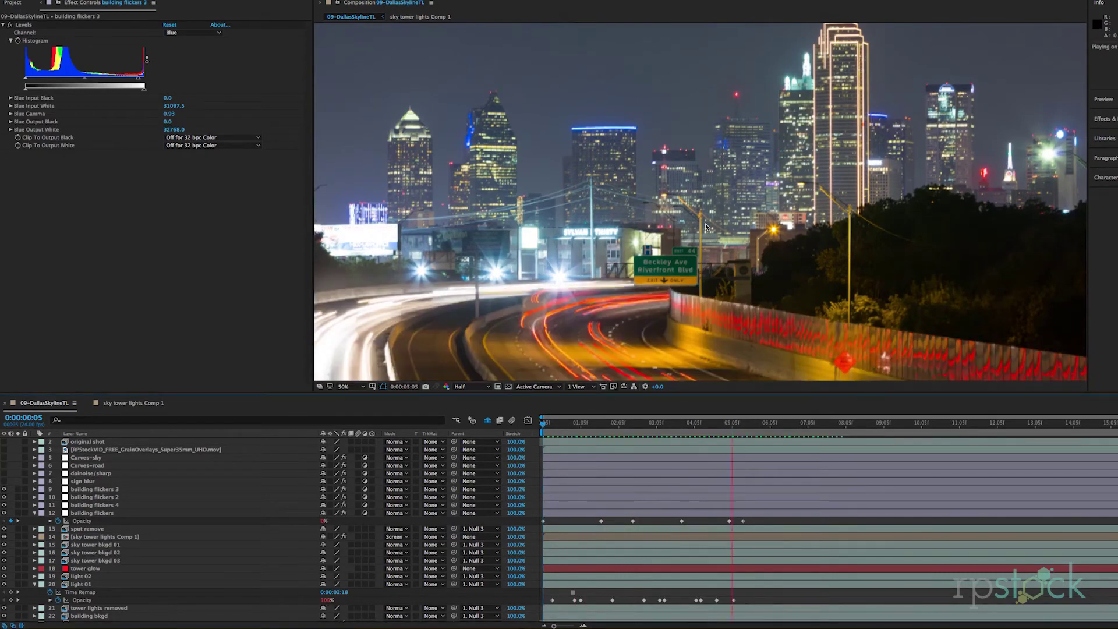
pyautogui.press('space')
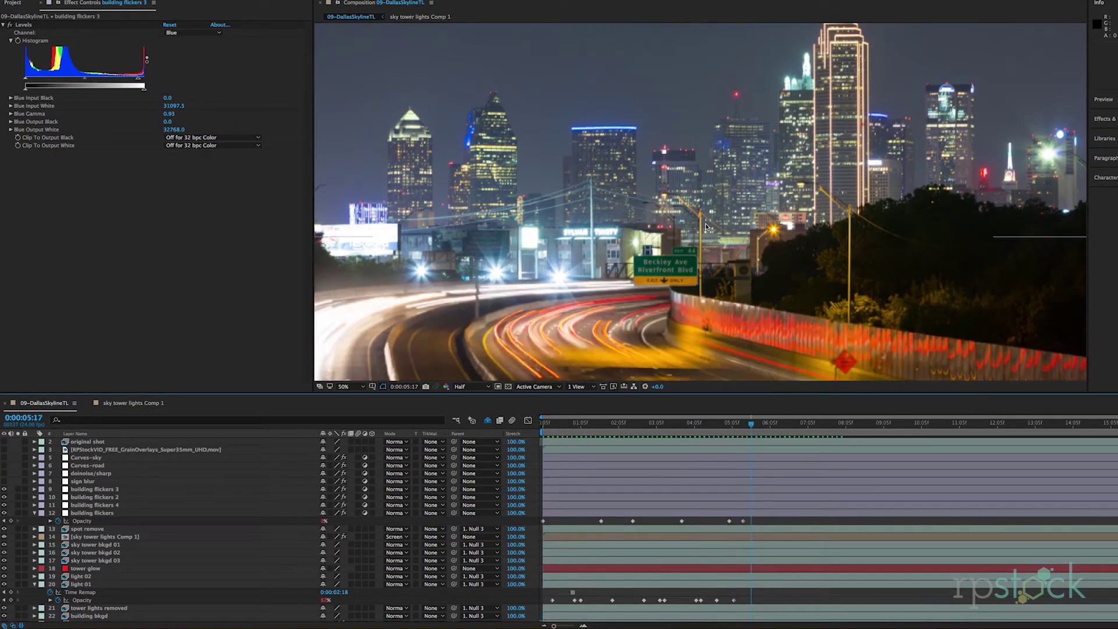
# - Make the sign blur layer visible, and examine its mask over the dark roadside sign up close
pyautogui.click(86, 481)
pyautogui.click(5, 482)
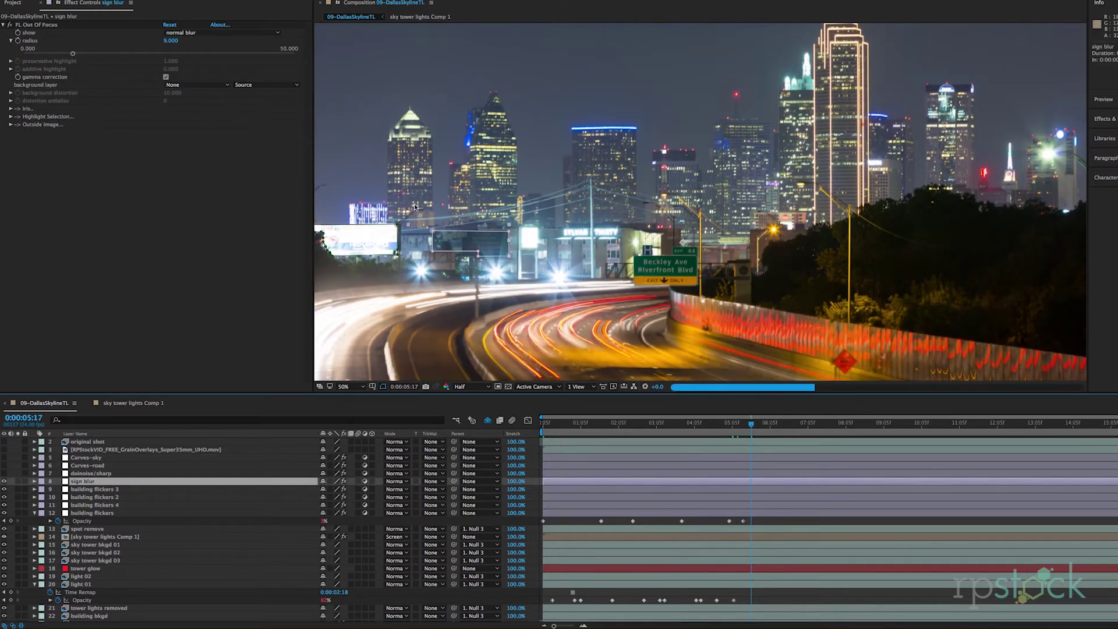
pyautogui.scroll(3, 459, 236)
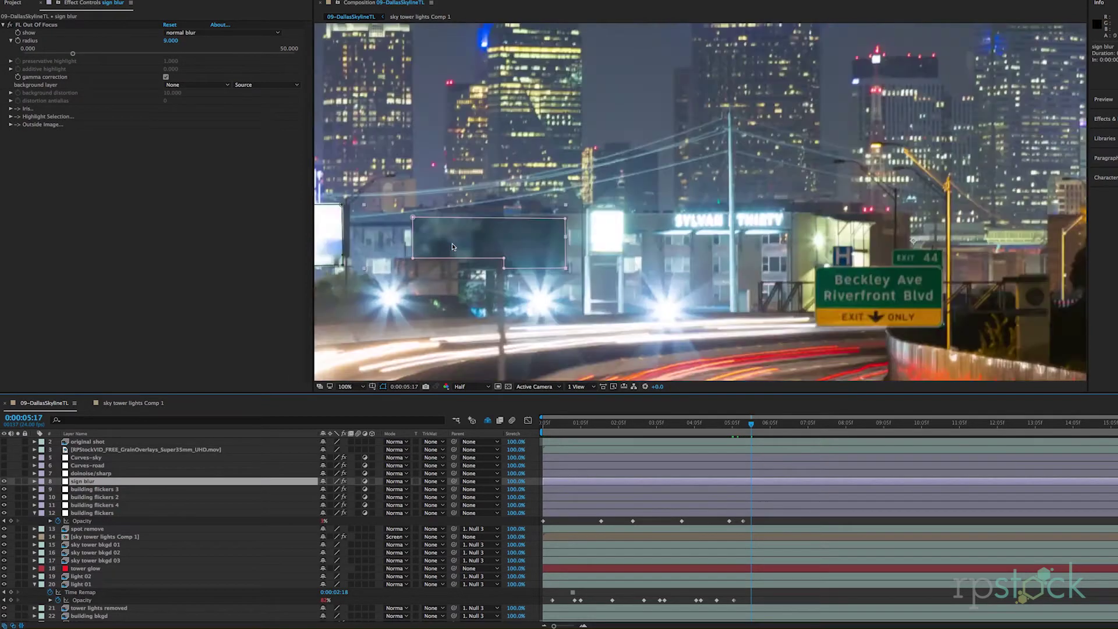
pyautogui.scroll(-5, 454, 247)
pyautogui.hscroll(-5, 453, 247)
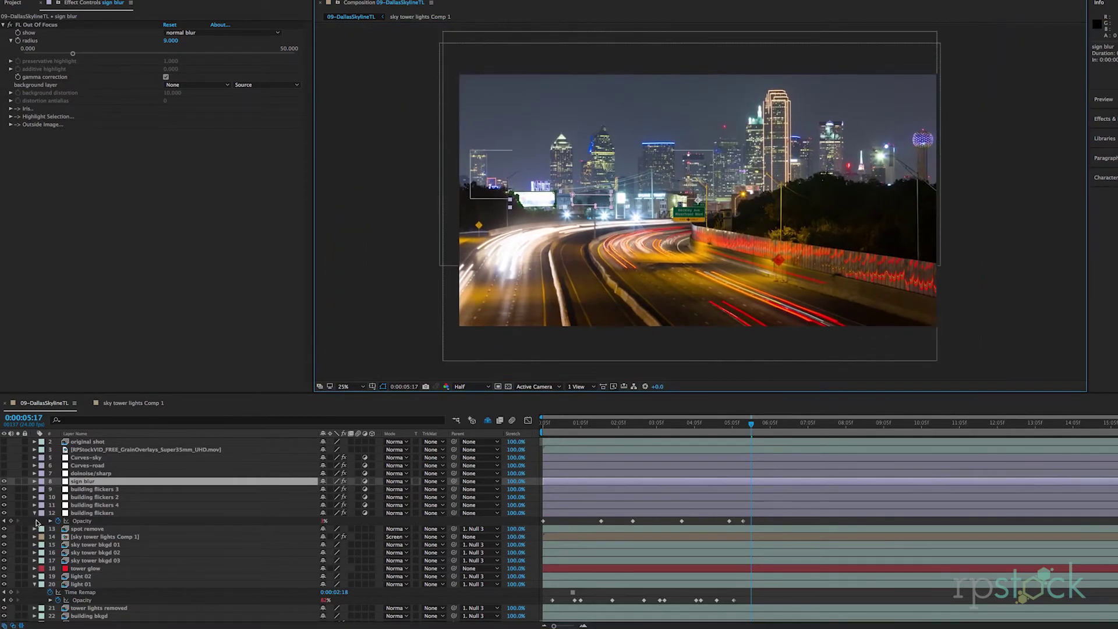
# - Review the Denoiser III and Unsharp Mask effects on the doinoise/sharp layer, make the layer visible and inspect the skyline up close
pyautogui.click(83, 474)
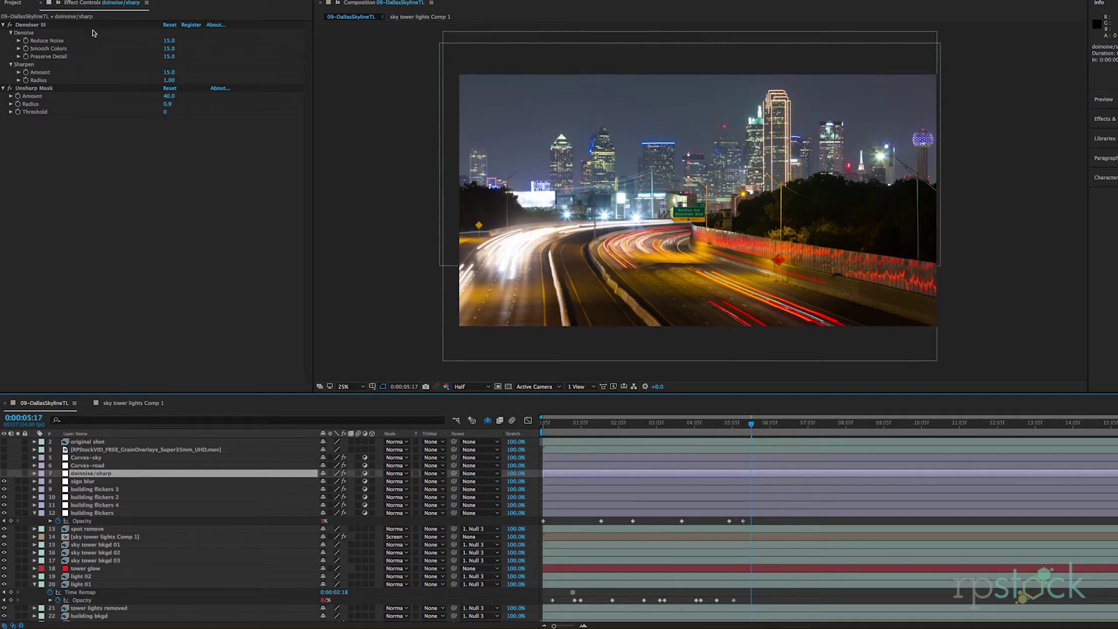
pyautogui.click(44, 25)
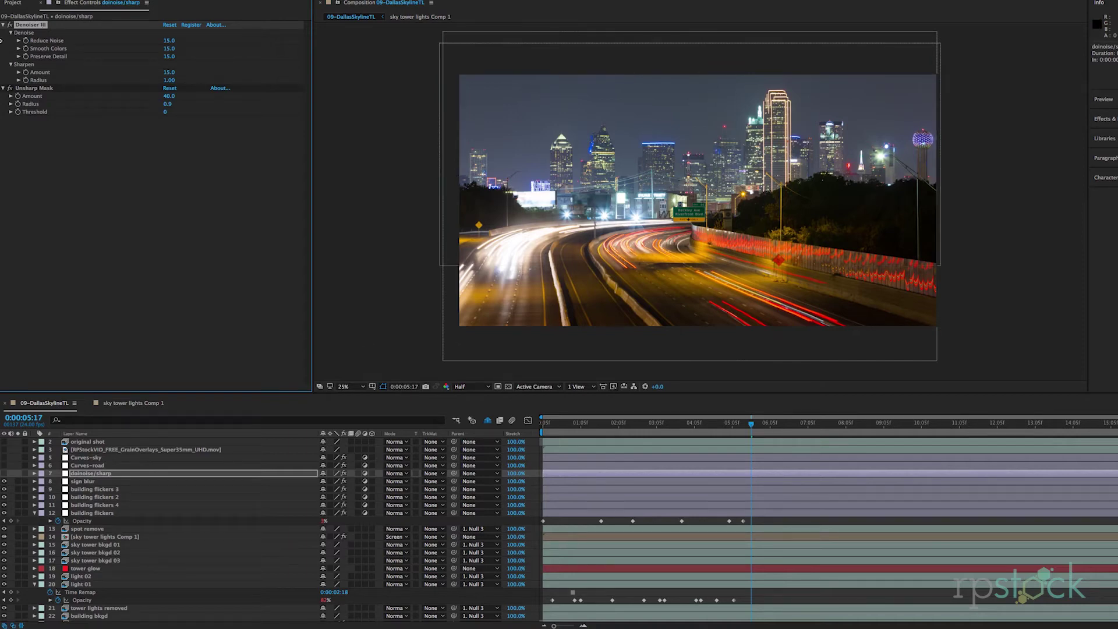
pyautogui.click(30, 88)
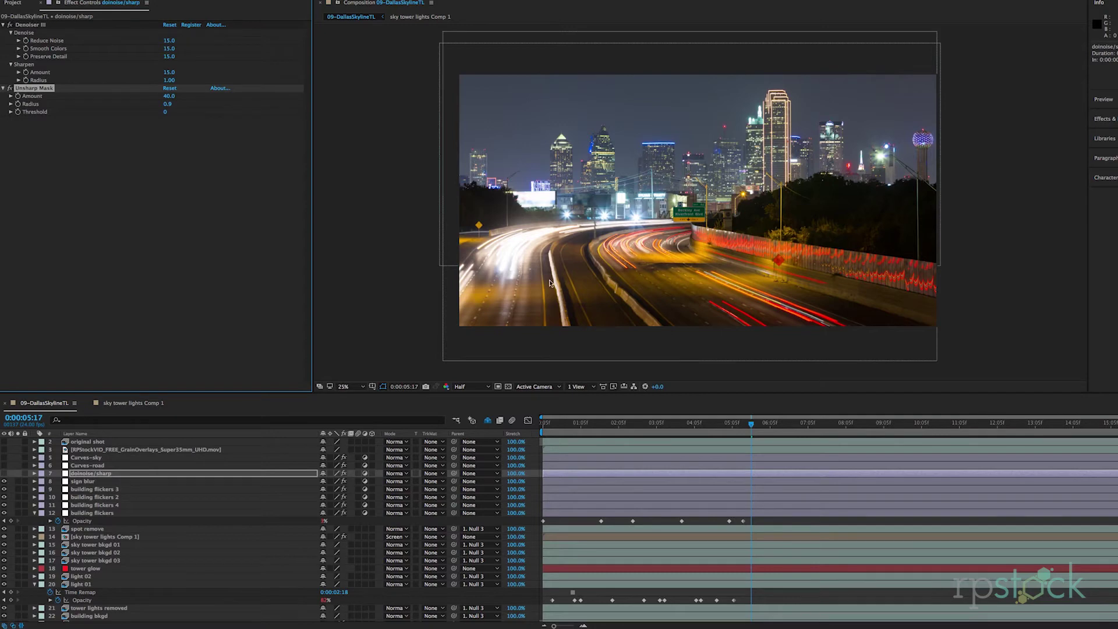
pyautogui.press('.')
pyautogui.press('.')
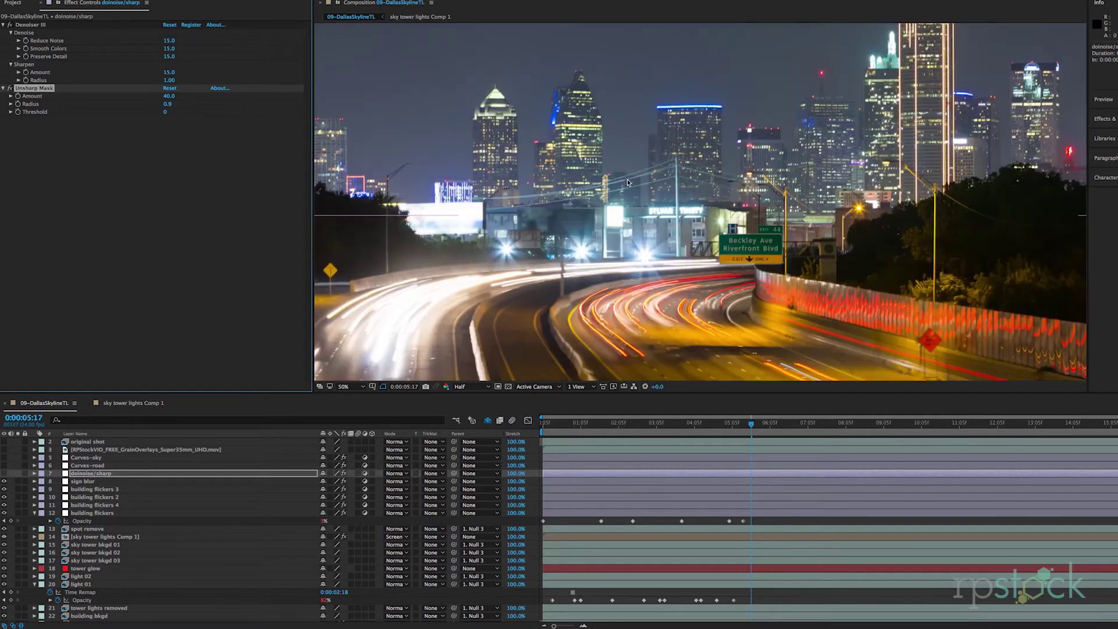
pyautogui.click(5, 473)
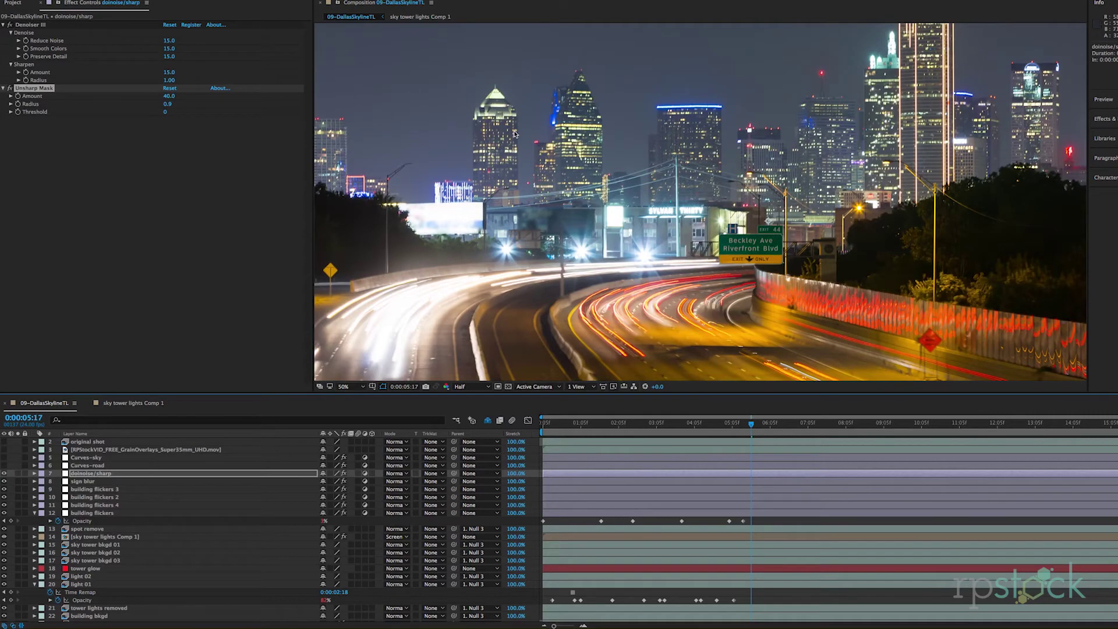
pyautogui.press('.')
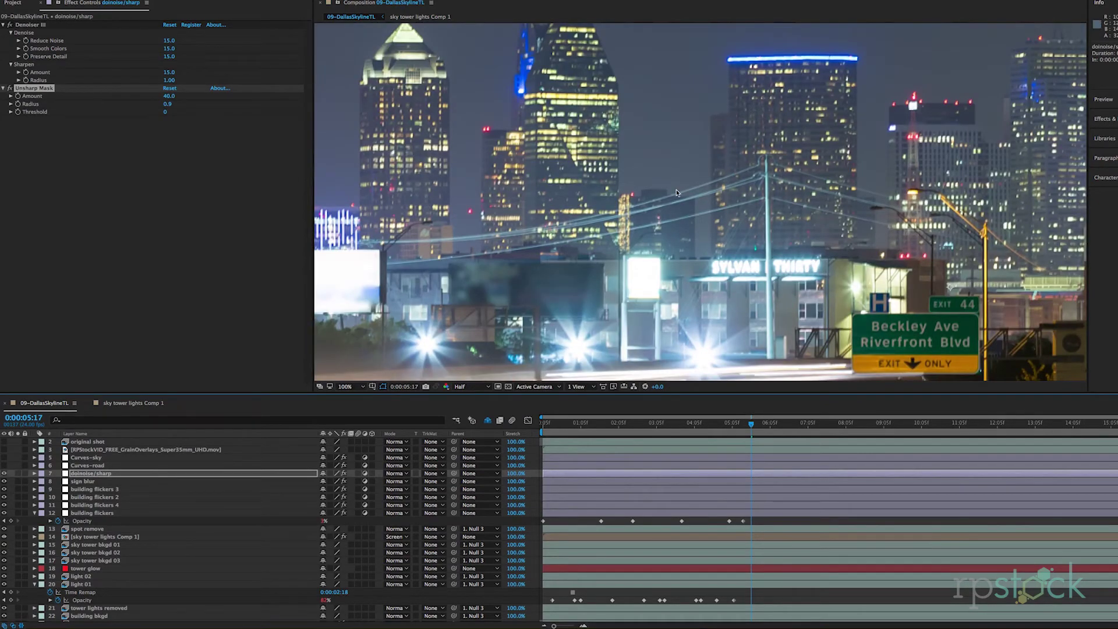
pyautogui.press(',')
pyautogui.press(',')
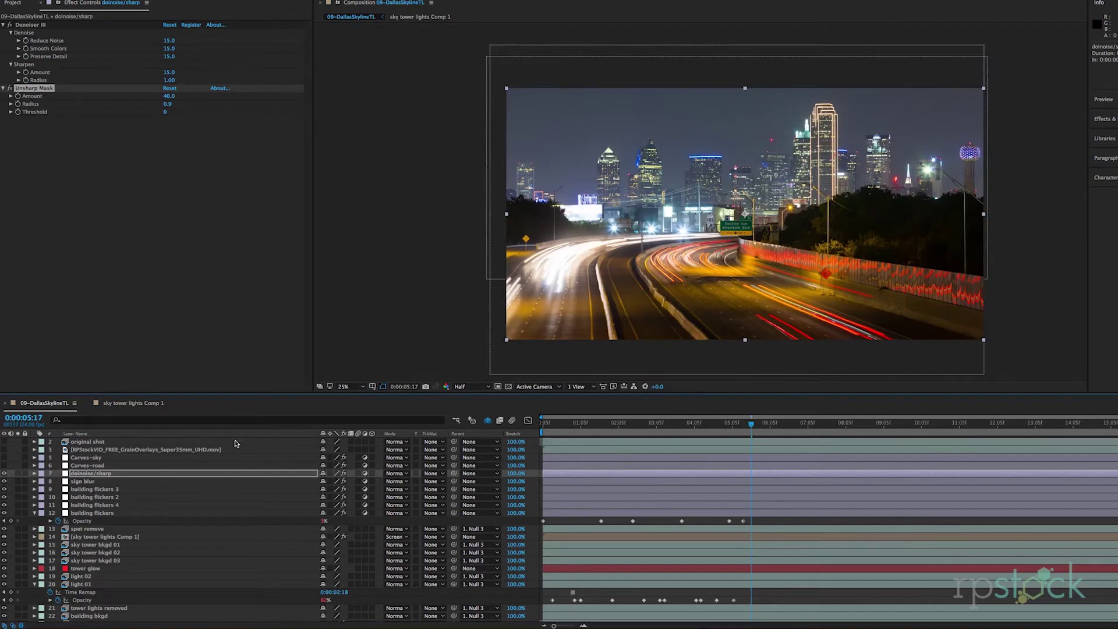
# - Select the Curves-road layer to show its curve and mask, and make it visible to grade the road
pyautogui.hotkey('ctrl', 'Up')
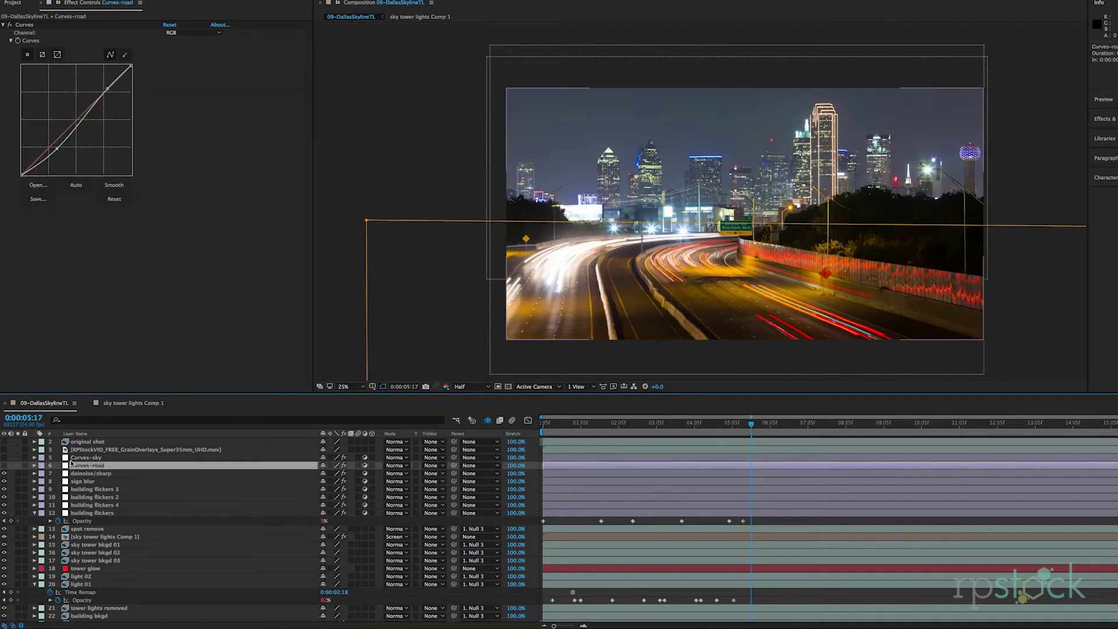
pyautogui.moveTo(767, 286); pyautogui.dragTo(734, 277)
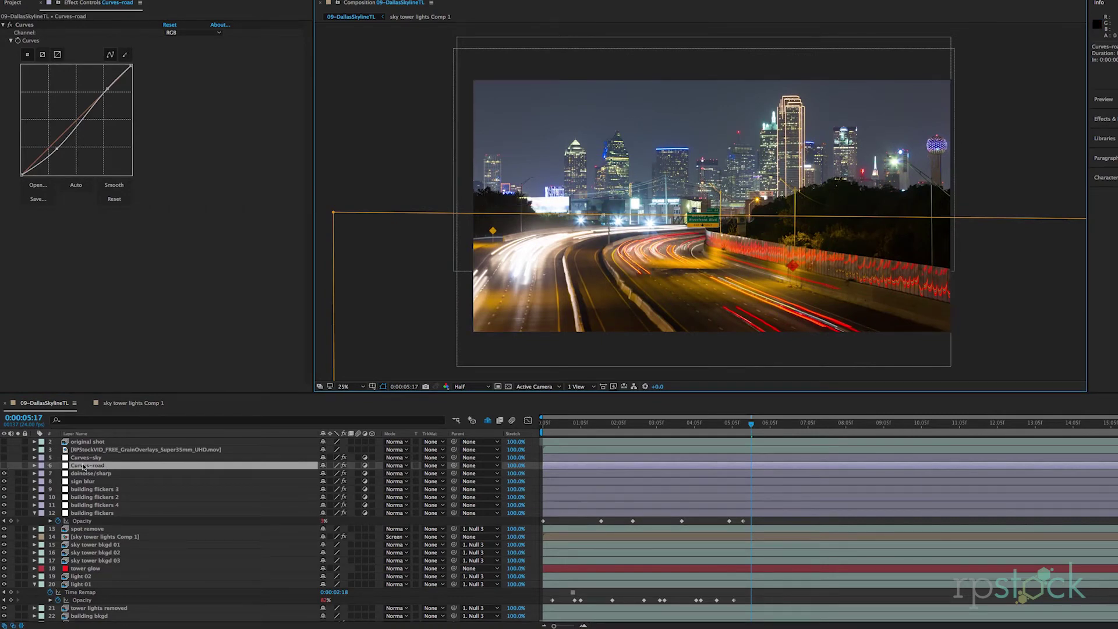
pyautogui.click(5, 466)
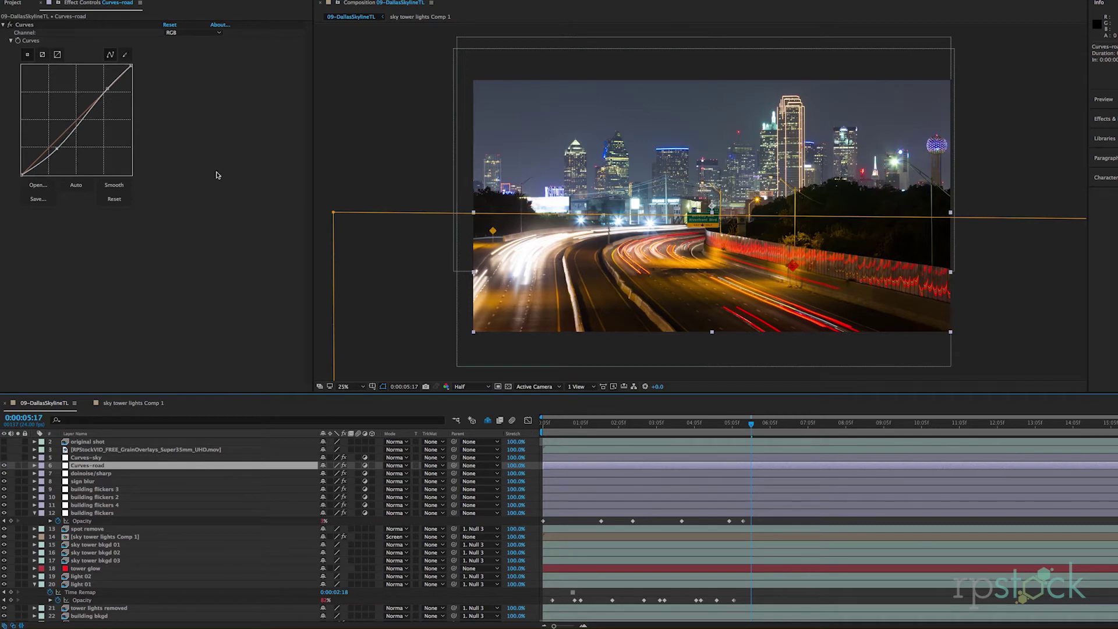
# - Select the Curves-sky layer to show its curve, make it visible to grade the sky, and deselect it
pyautogui.click(92, 474)
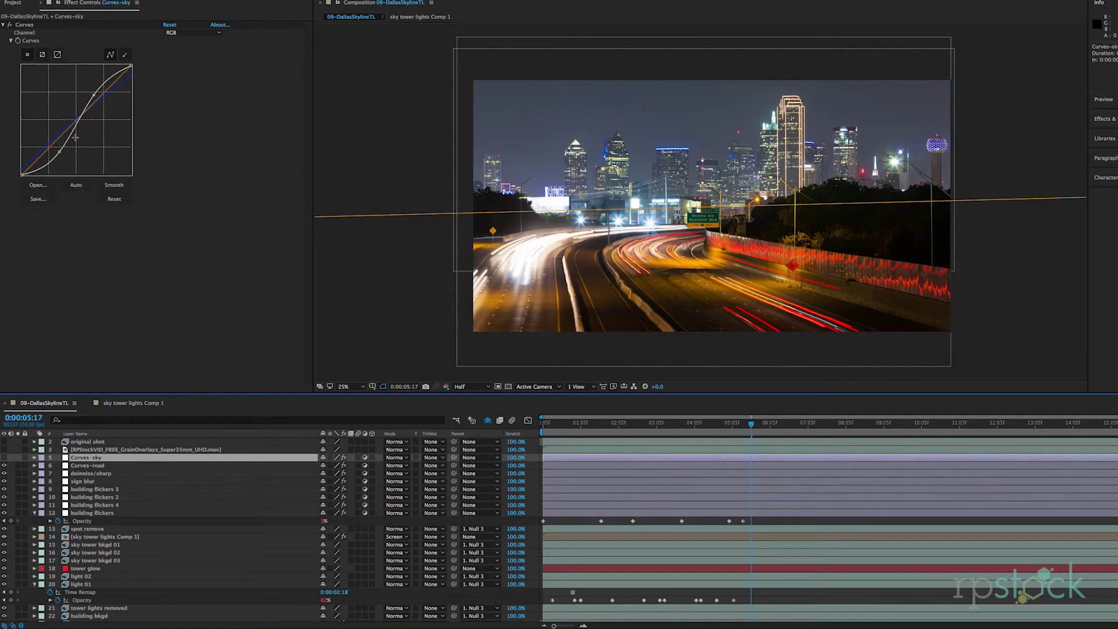
pyautogui.click(4, 458)
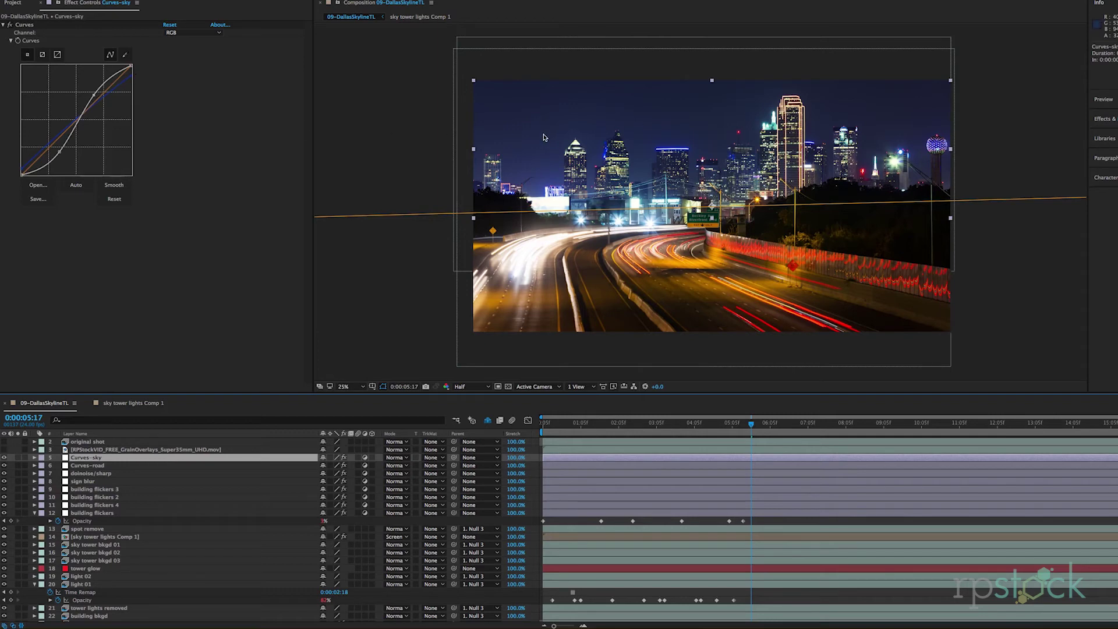
pyautogui.click(42, 526)
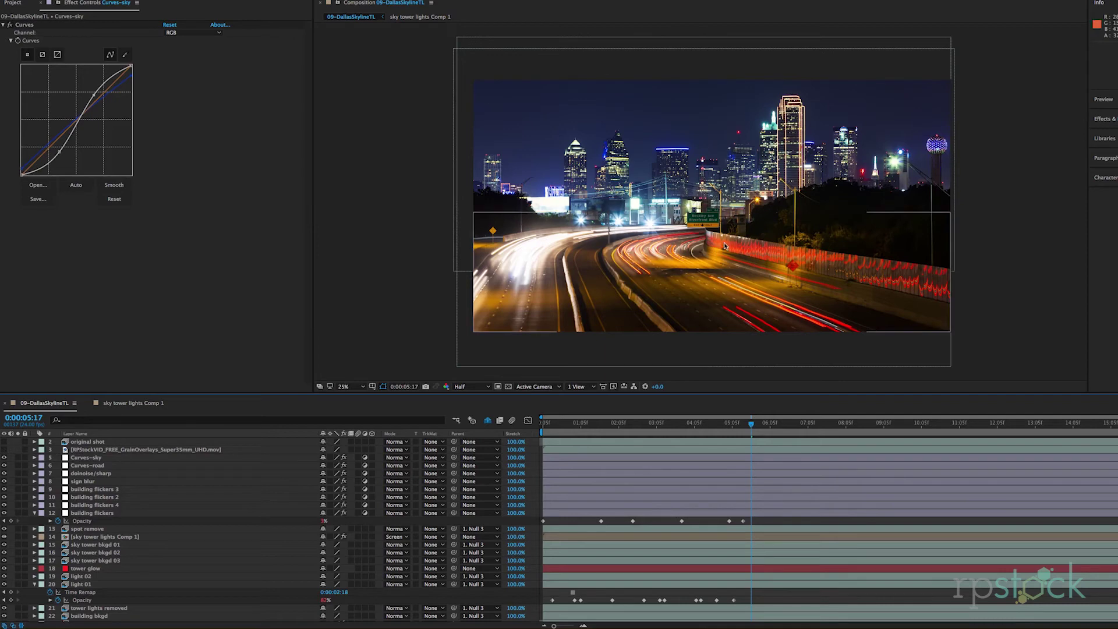
# - Preview the composite from the start with the road and sky curves applied
pyautogui.moveTo(705, 218); pyautogui.dragTo(690, 210)
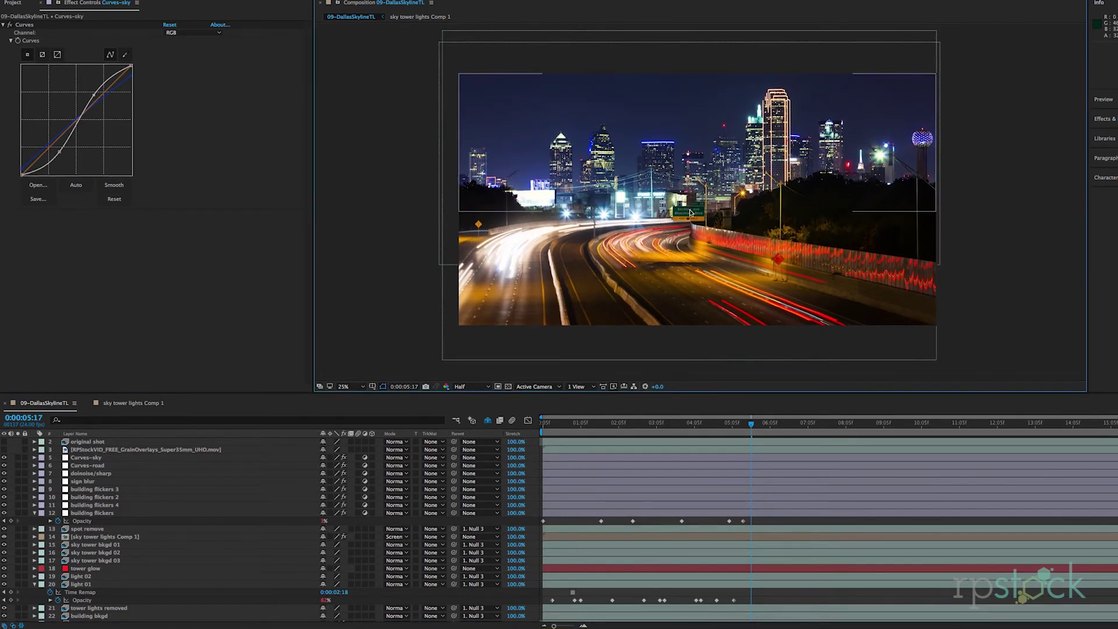
pyautogui.press('space')
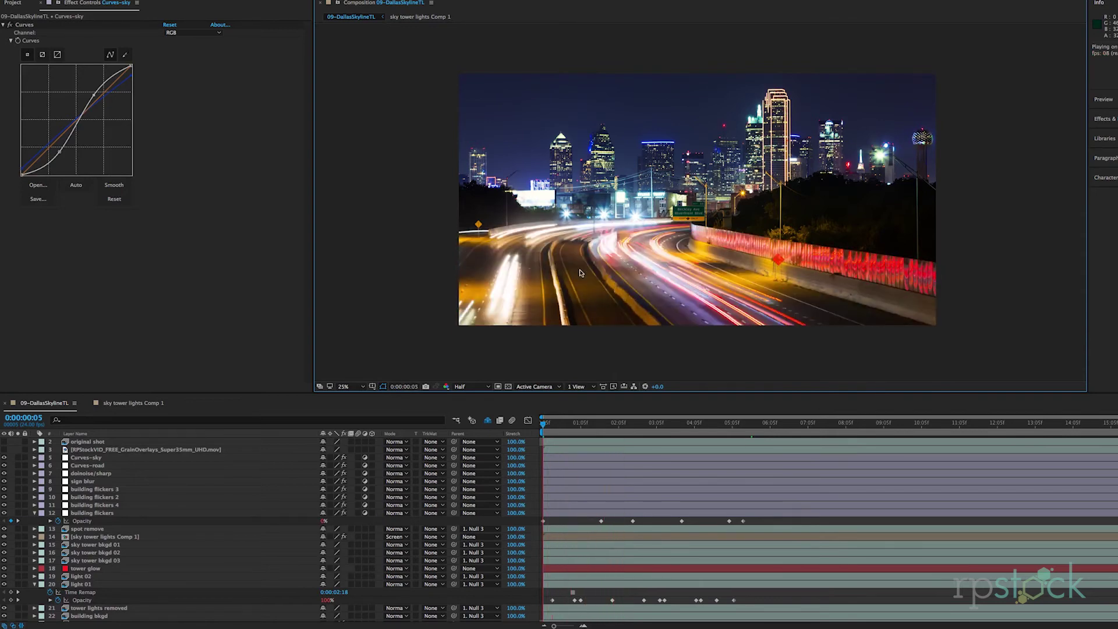
pyautogui.press('space')
# - Solo the Super35mm grain overlay layer, and review the free Grain Overlays Pack vol_01 page in the web browser
pyautogui.click(89, 450)
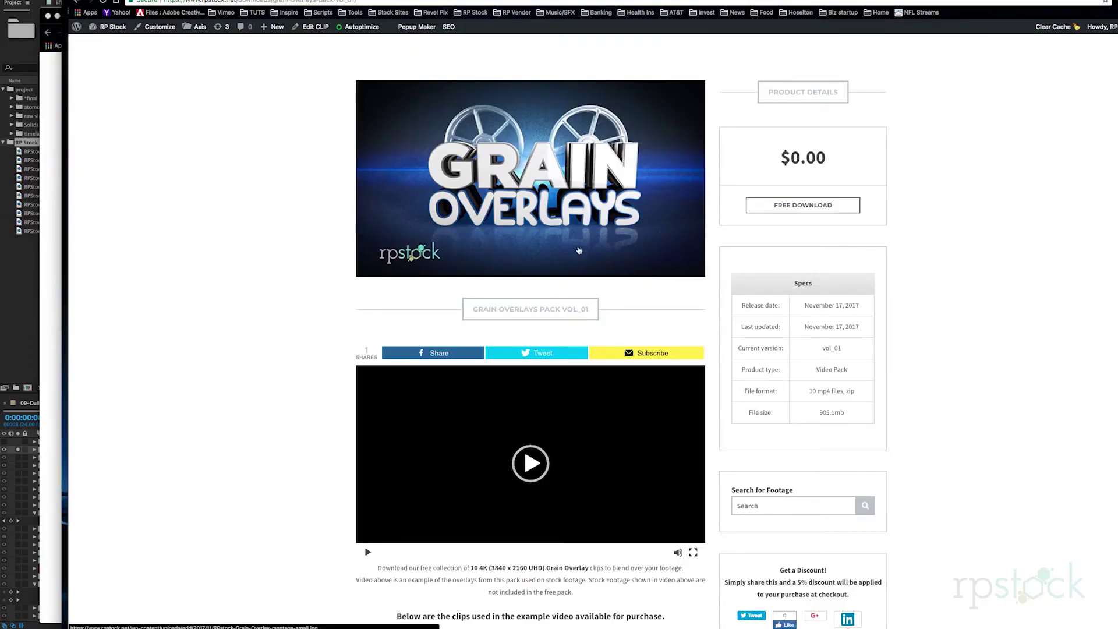
pyautogui.scroll(-2, 325, 393)
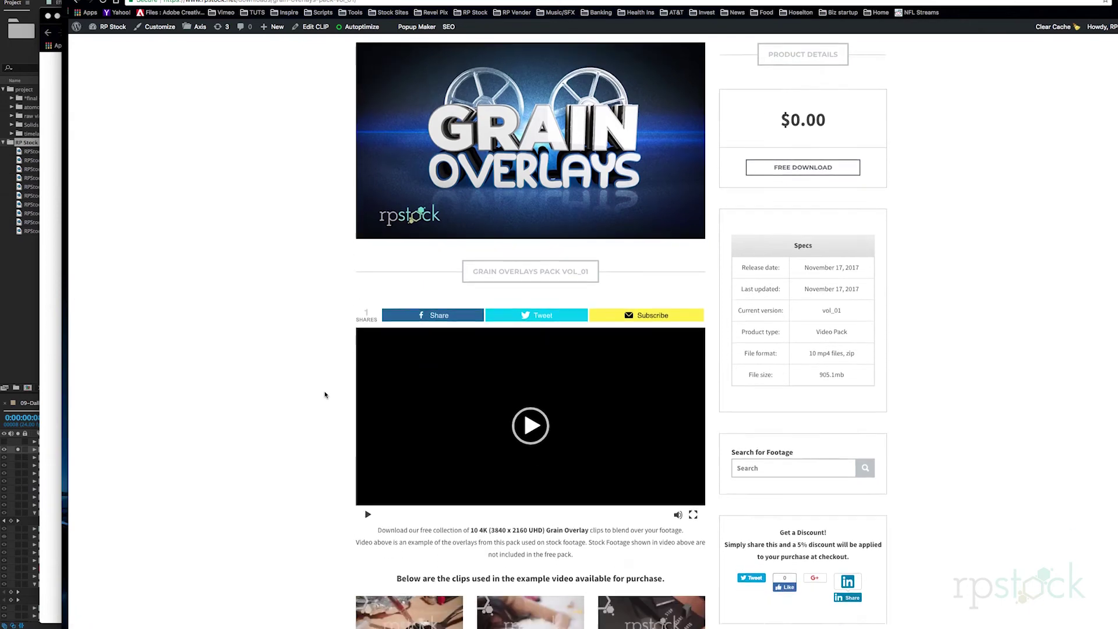
pyautogui.scroll(5, 326, 390)
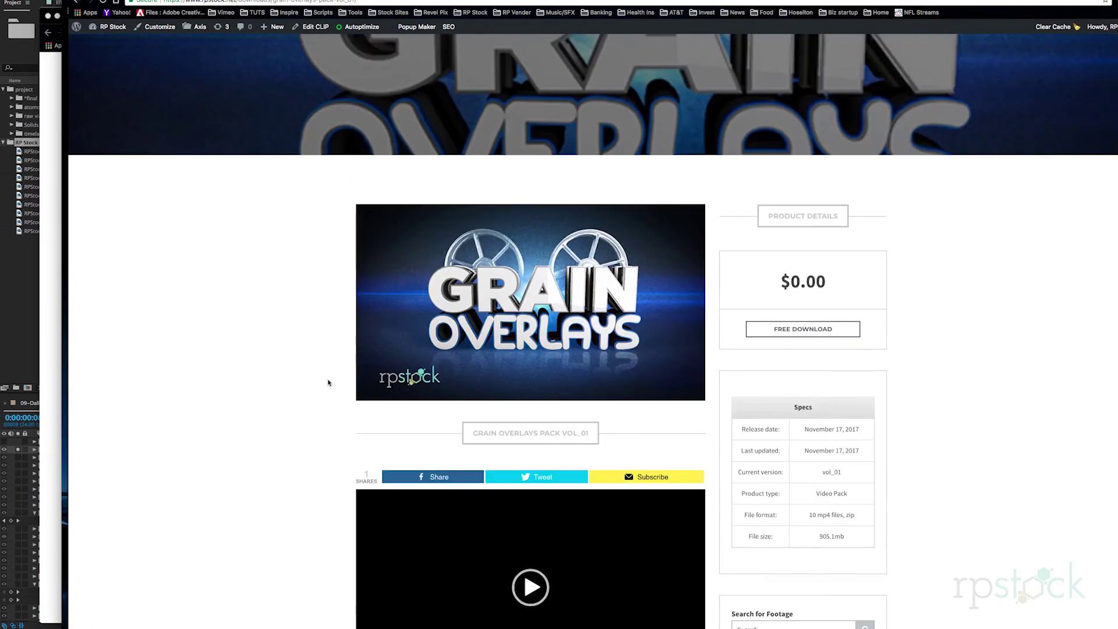
pyautogui.scroll(-5, 328, 383)
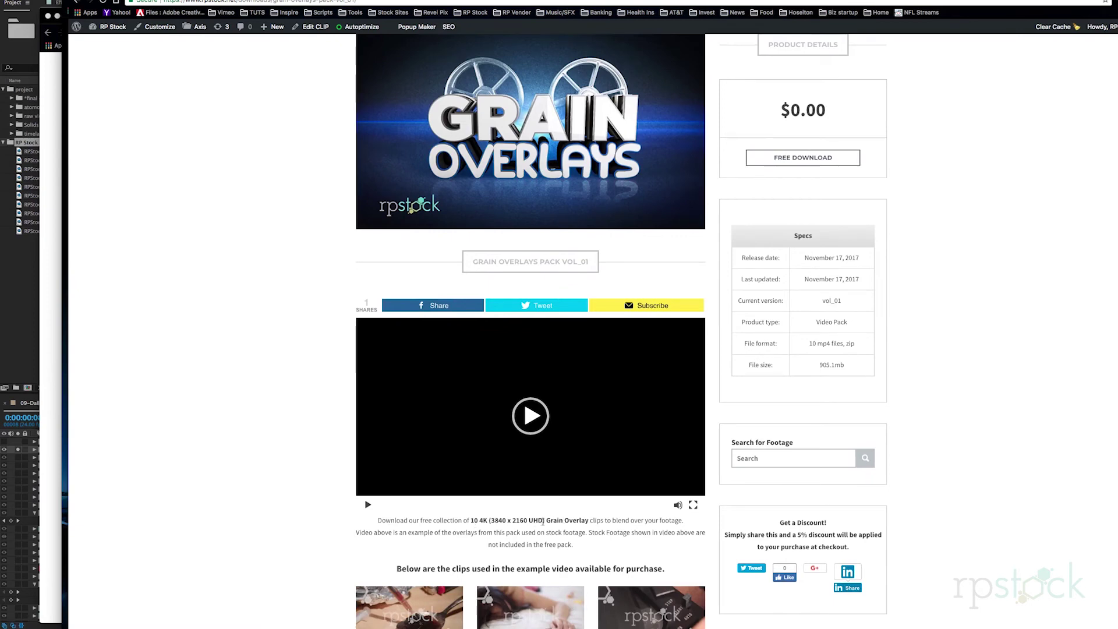
pyautogui.scroll(-1, 606, 521)
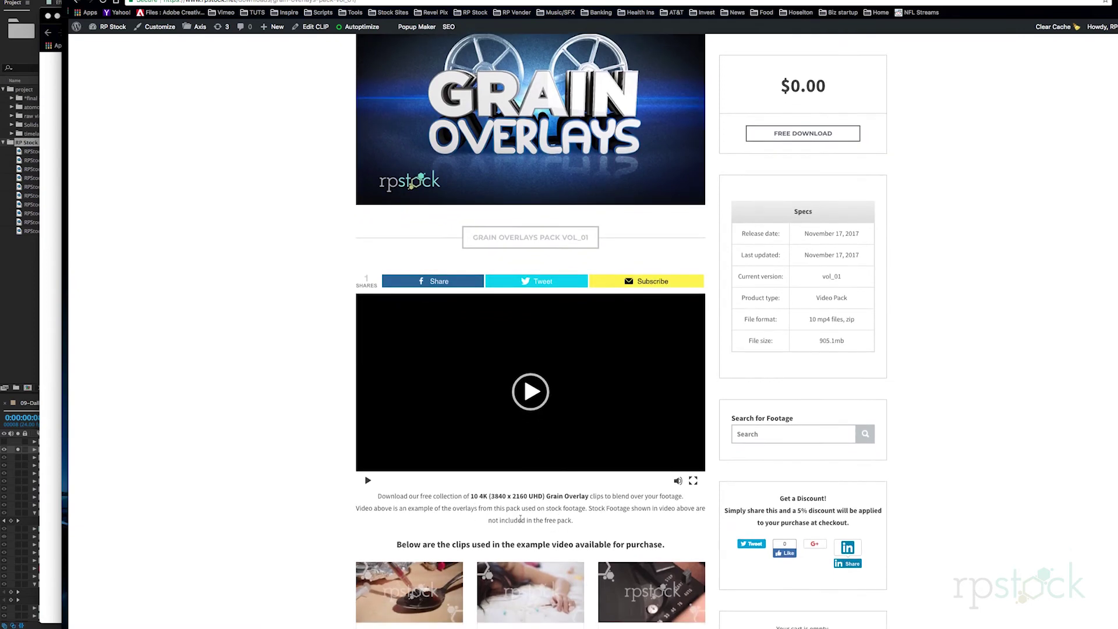
# - Switch back to After Effects and look over the grain overlay clips in the RP Stock Film Grain folder
pyautogui.click(14, 326)
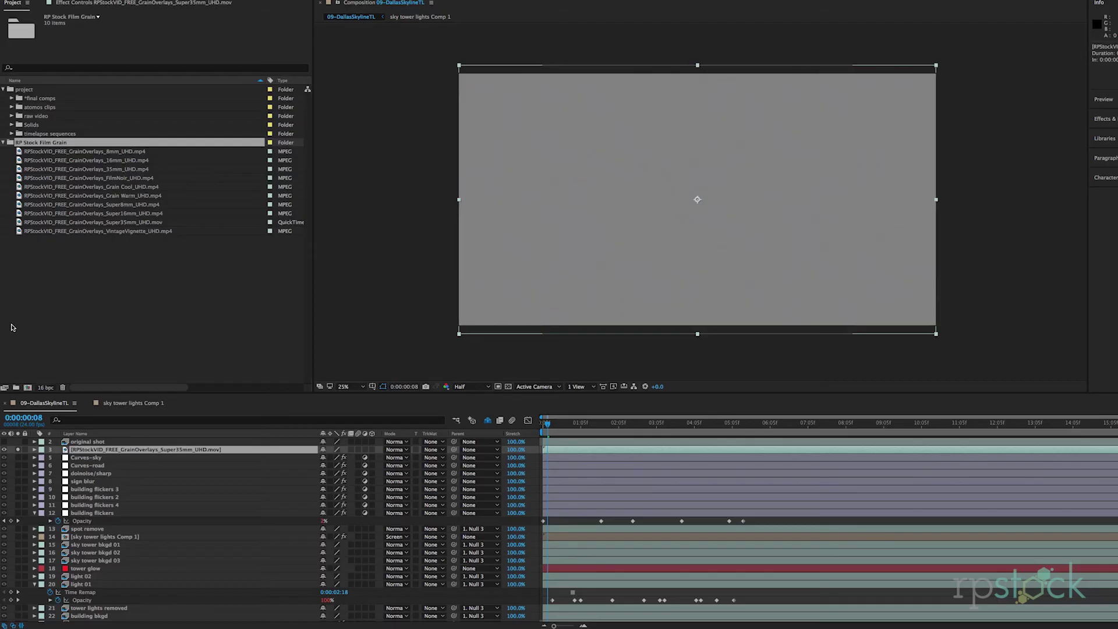
pyautogui.click(74, 160)
pyautogui.click(83, 151)
pyautogui.click(85, 177)
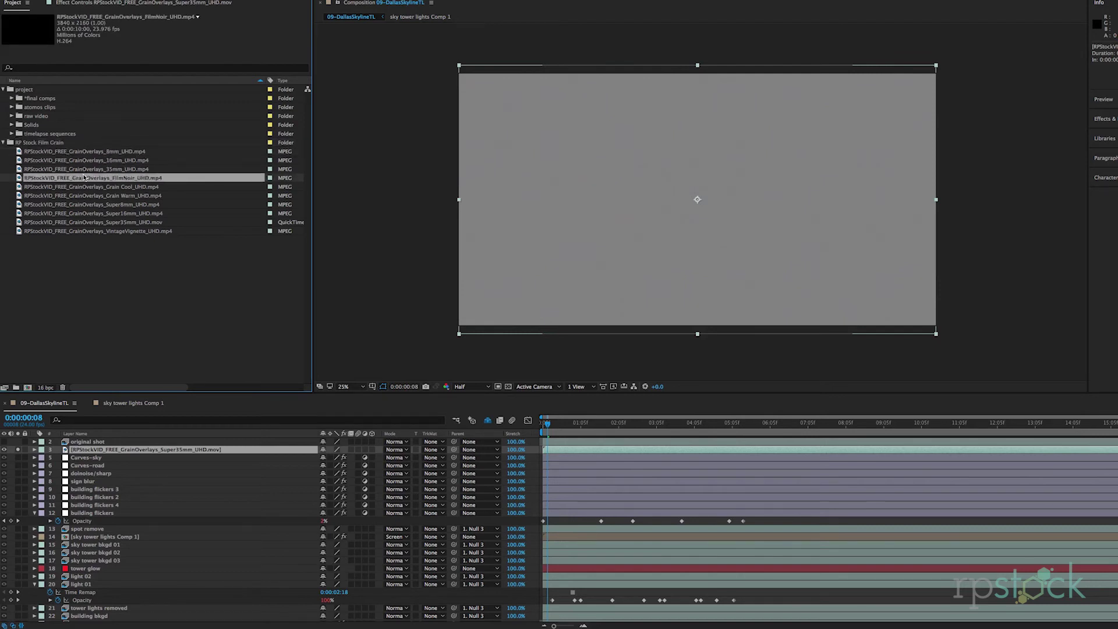
pyautogui.click(113, 304)
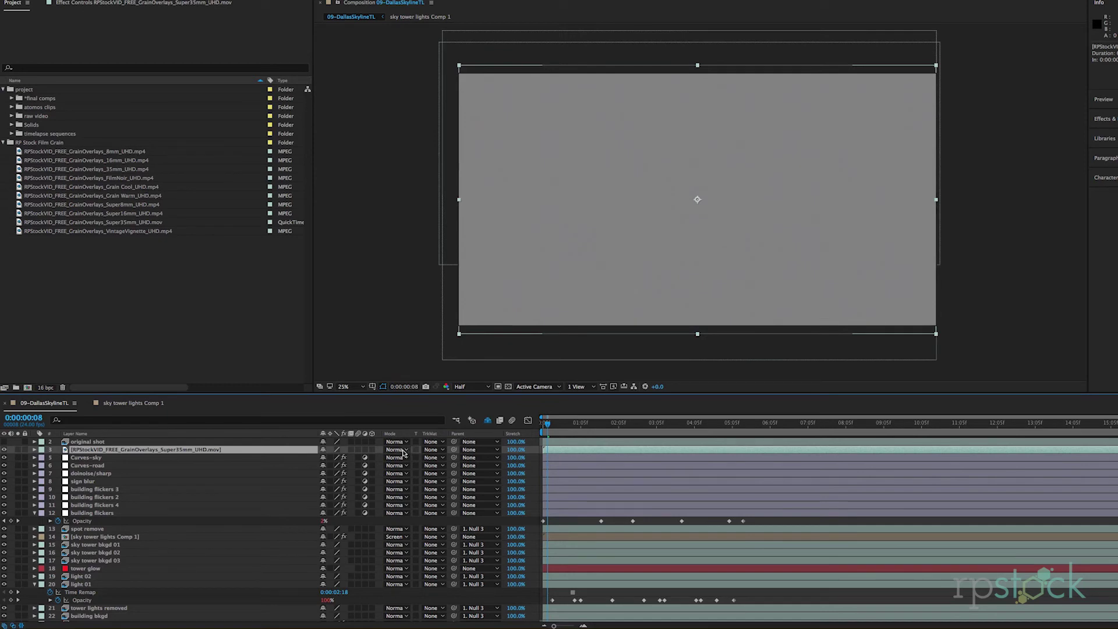
# - Set the Super35mm grain layer's blending mode to Overlay, unsolo it, and toggle its visibility to compare the skyline with and without grain
pyautogui.click(404, 452)
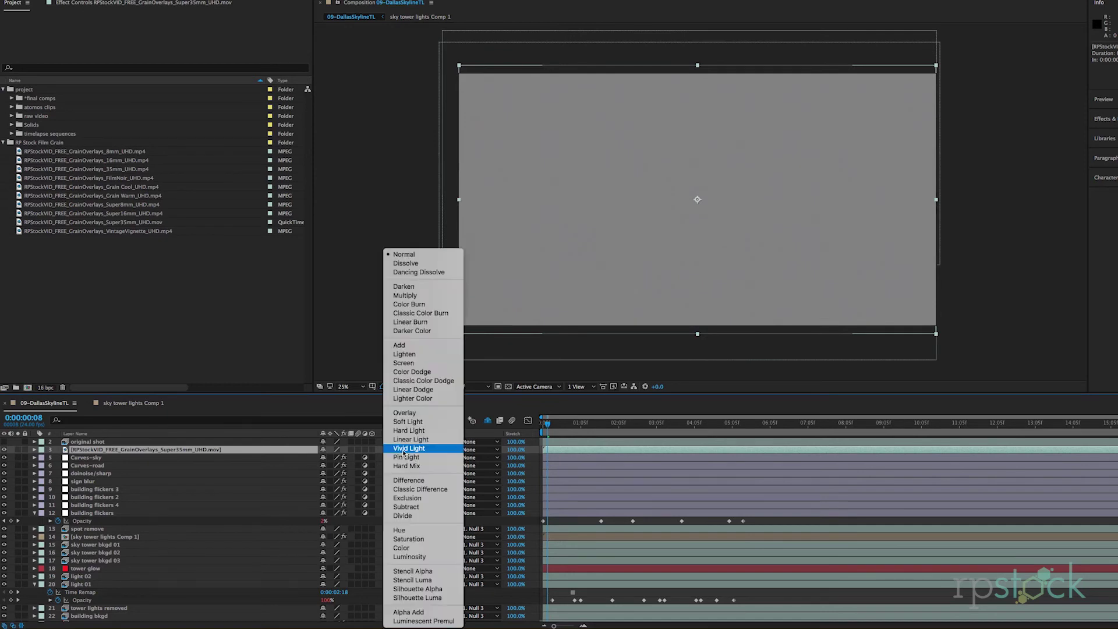
pyautogui.click(423, 413)
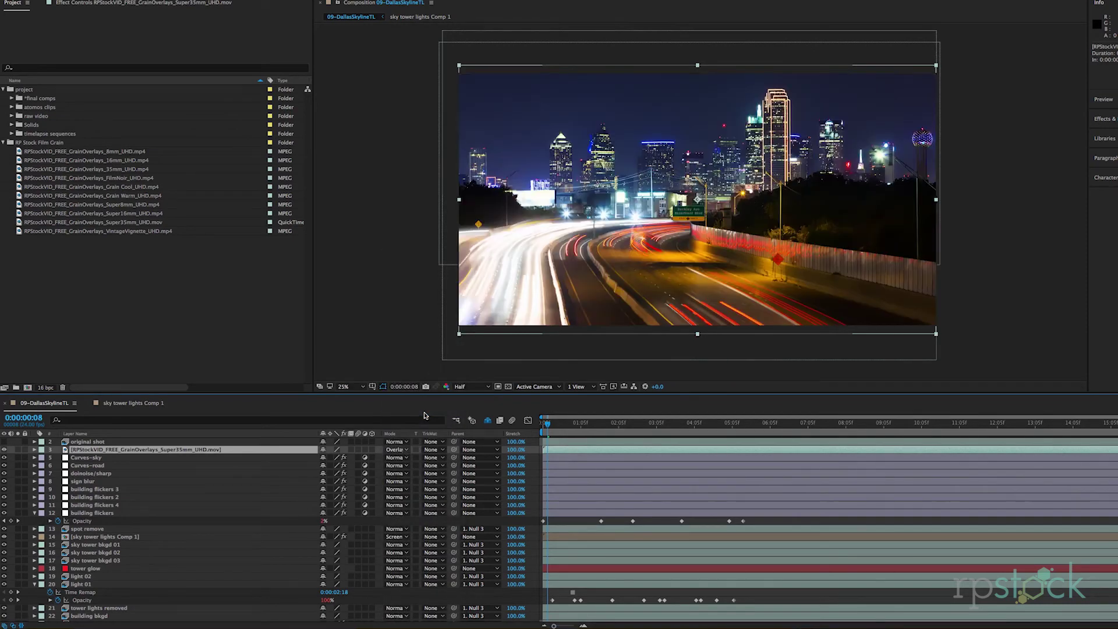
pyautogui.scroll(2, 638, 134)
pyautogui.scroll(2, 638, 134)
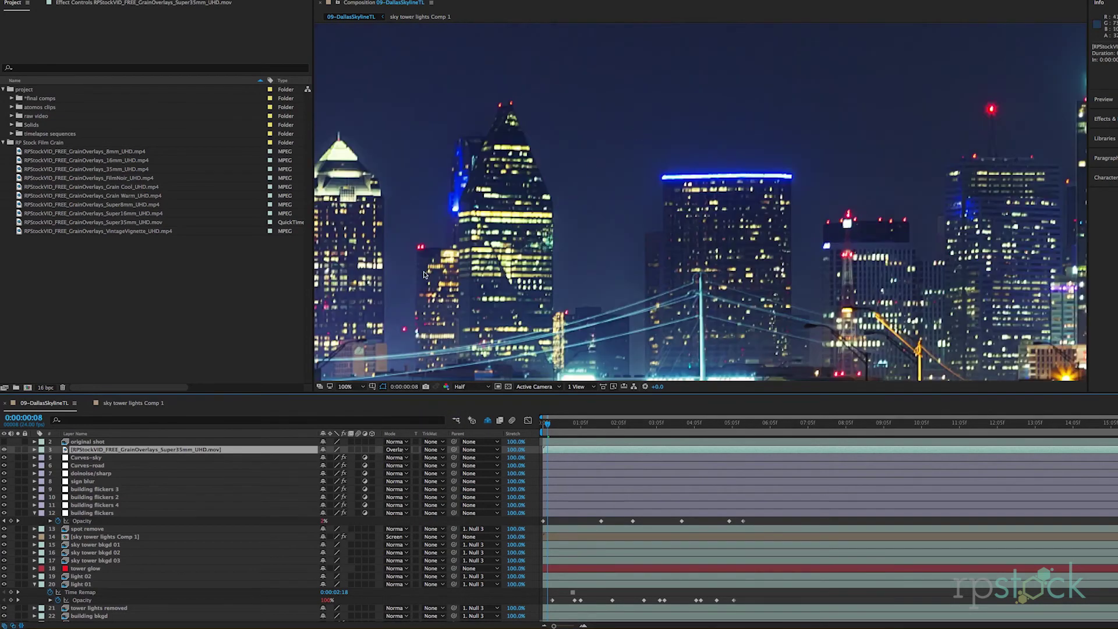
pyautogui.click(4, 450)
pyautogui.click(6, 450)
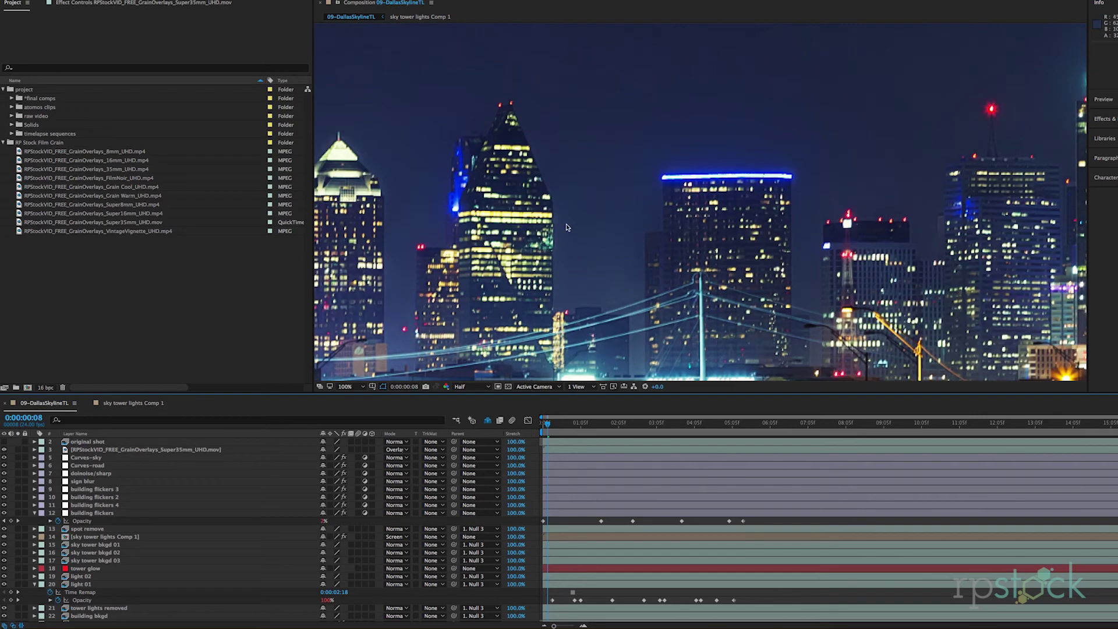
# - Examine the grain's look across the skyline, sky and road at 50% and 100% magnification
pyautogui.scroll(-2, 487, 219)
pyautogui.scroll(1, 666, 204)
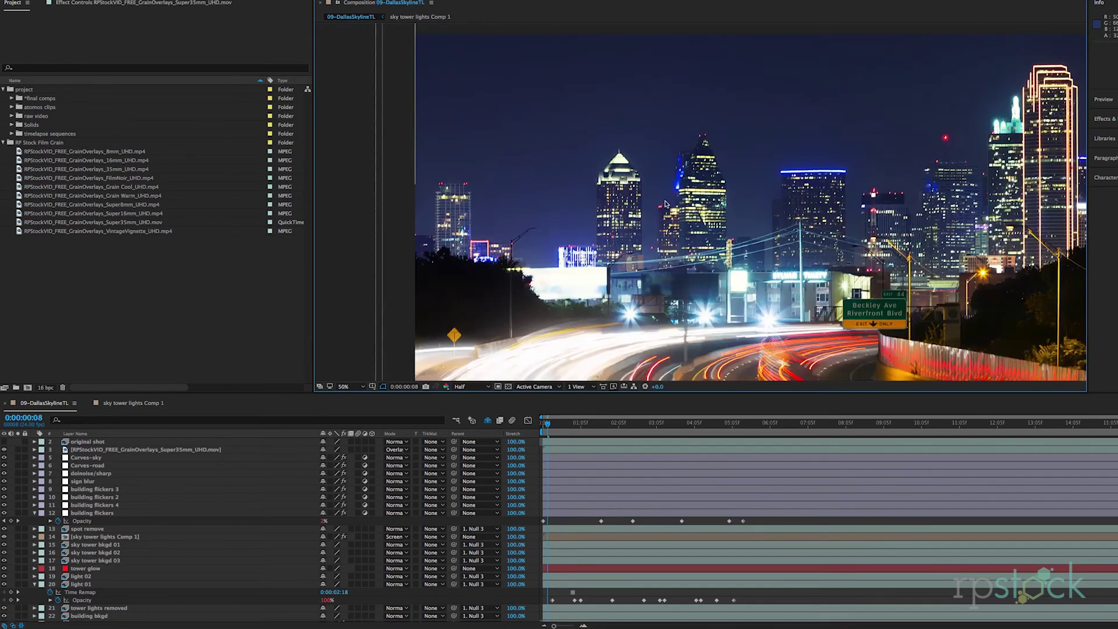
pyautogui.scroll(1, 751, 204)
pyautogui.scroll(1, 577, 159)
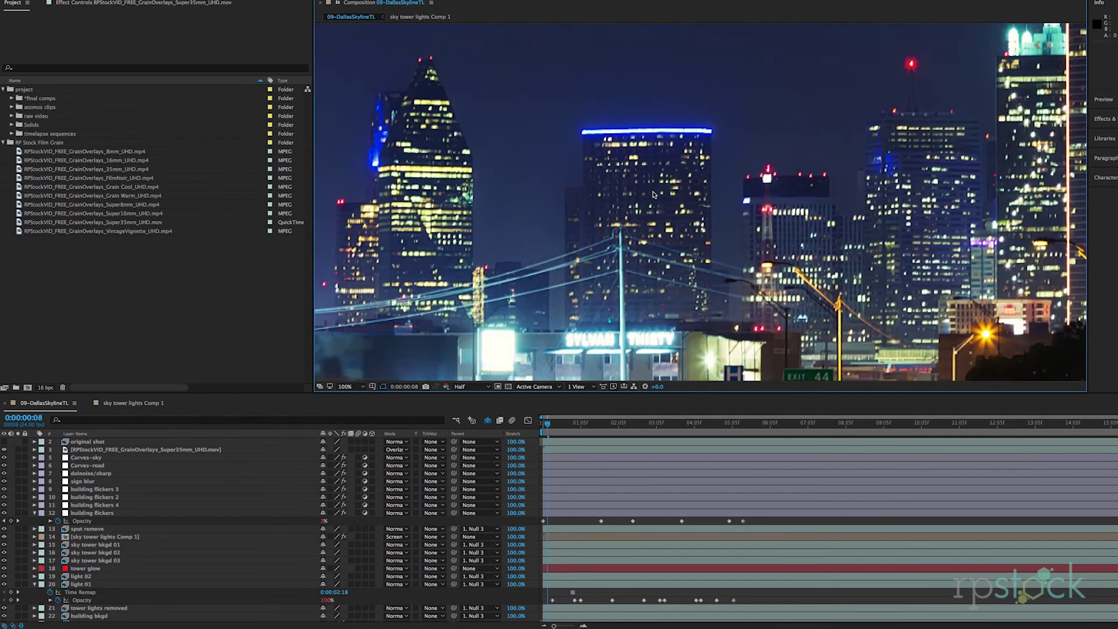
pyautogui.moveTo(377, 153); pyautogui.dragTo(562, 190)
pyautogui.moveTo(425, 183); pyautogui.dragTo(600, 204)
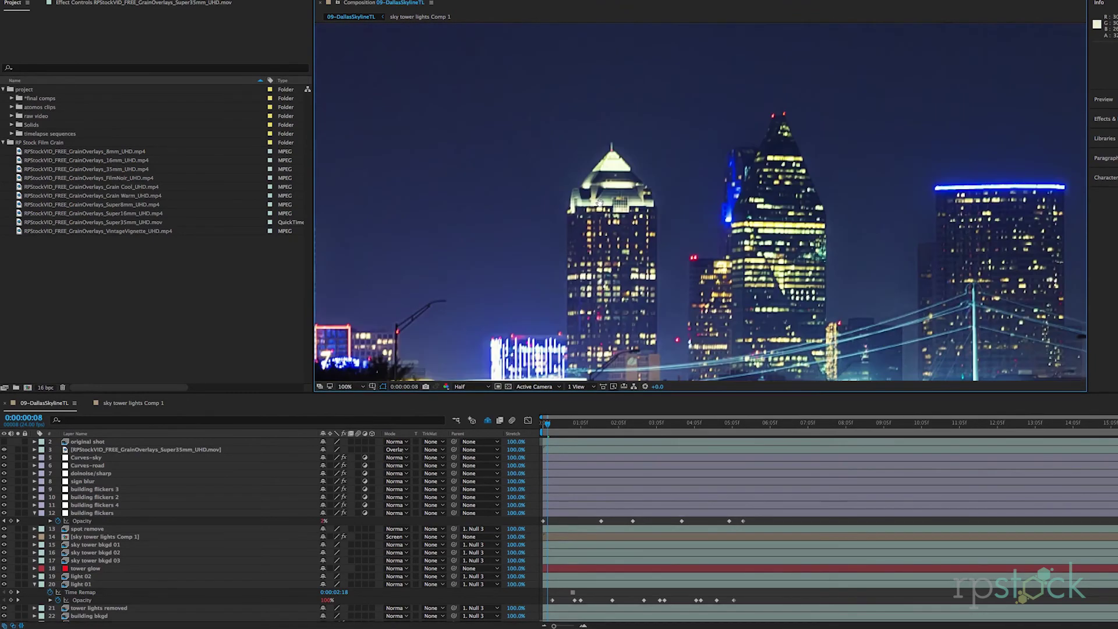
pyautogui.moveTo(489, 194); pyautogui.dragTo(579, 200)
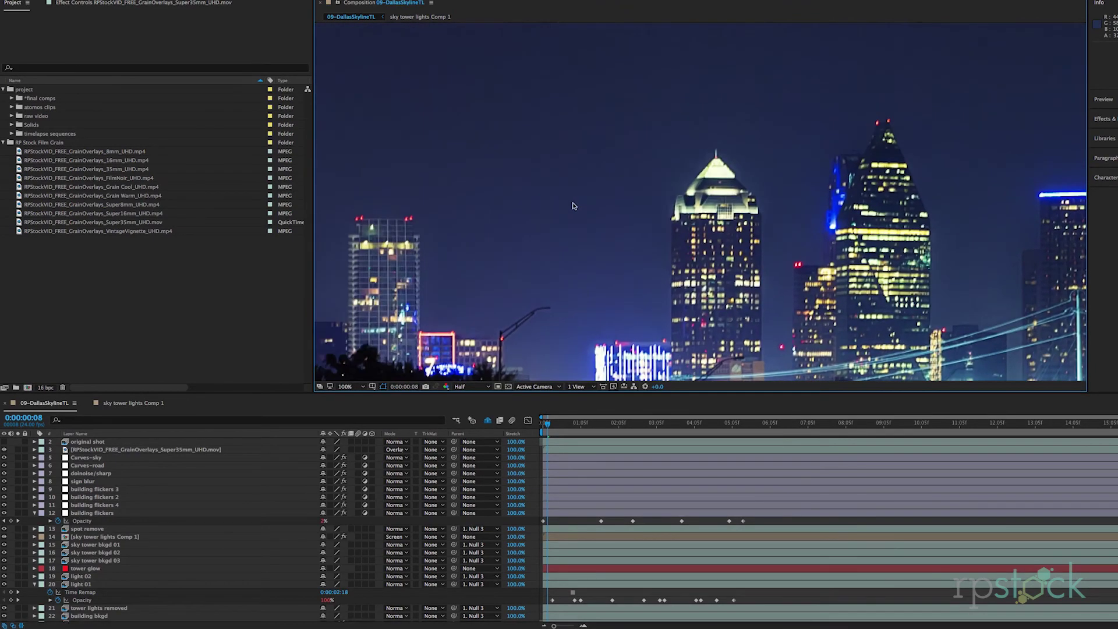
pyautogui.scroll(-3, 637, 236)
pyautogui.scroll(1, 729, 174)
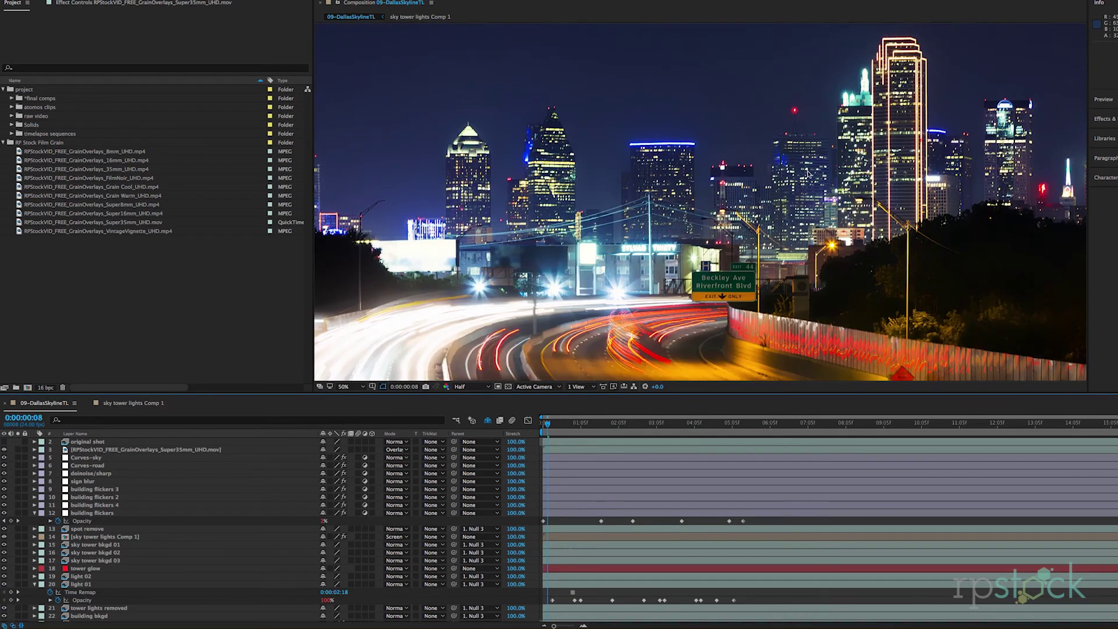
pyautogui.scroll(-1, 808, 173)
pyautogui.scroll(1, 750, 197)
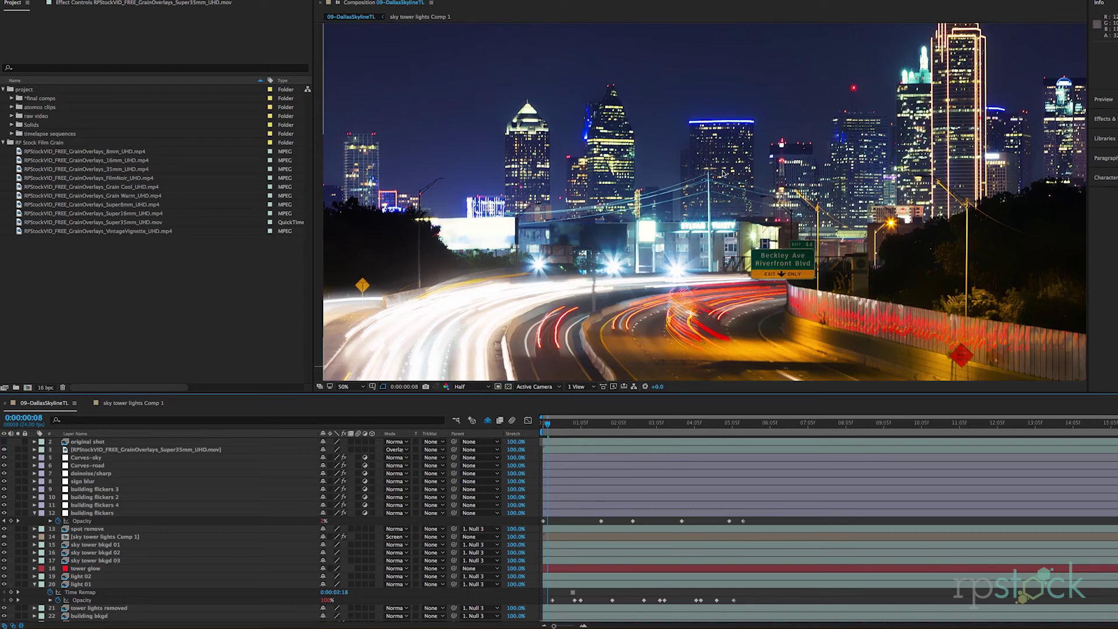
# - Preview the composite at 100% magnification to check the moving grain over the buildings, and stop playback
pyautogui.scroll(2, 649, 130)
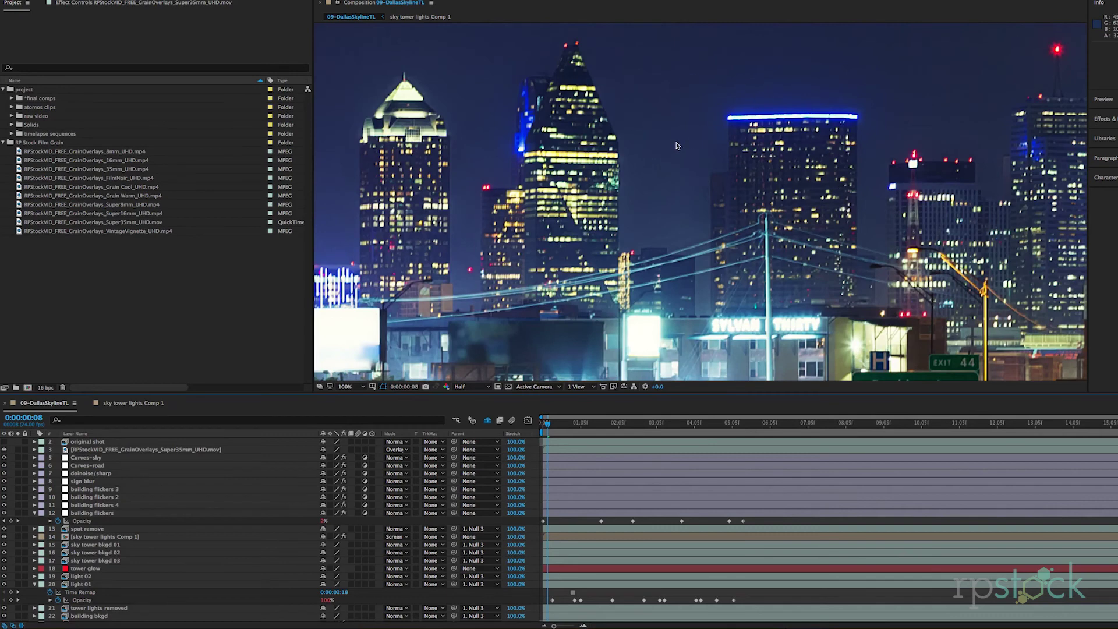
pyautogui.press('space')
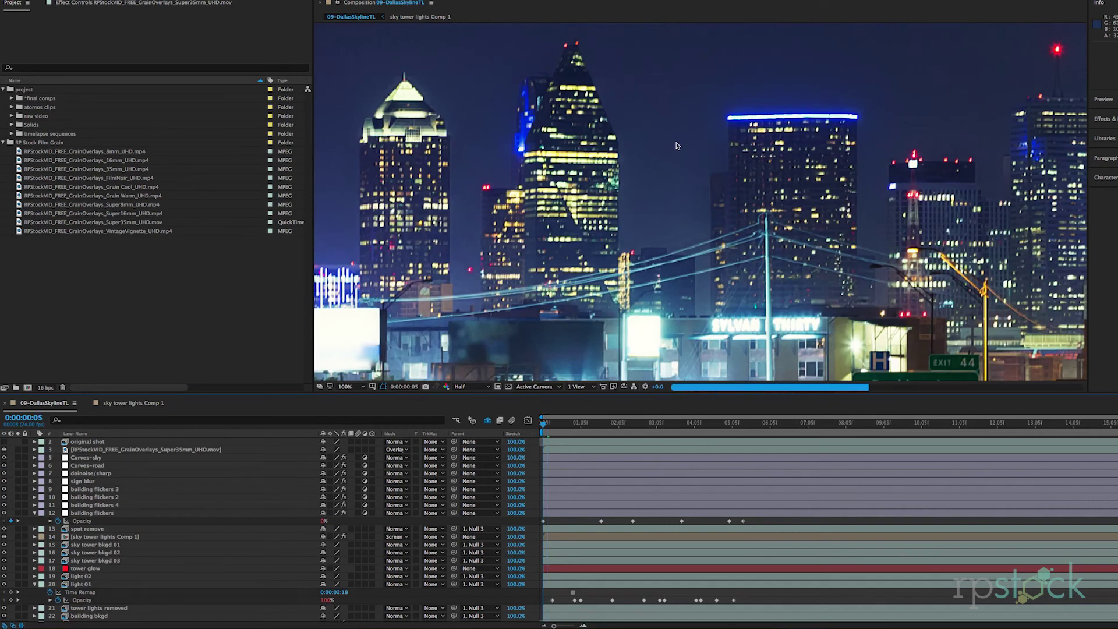
pyautogui.press('space')
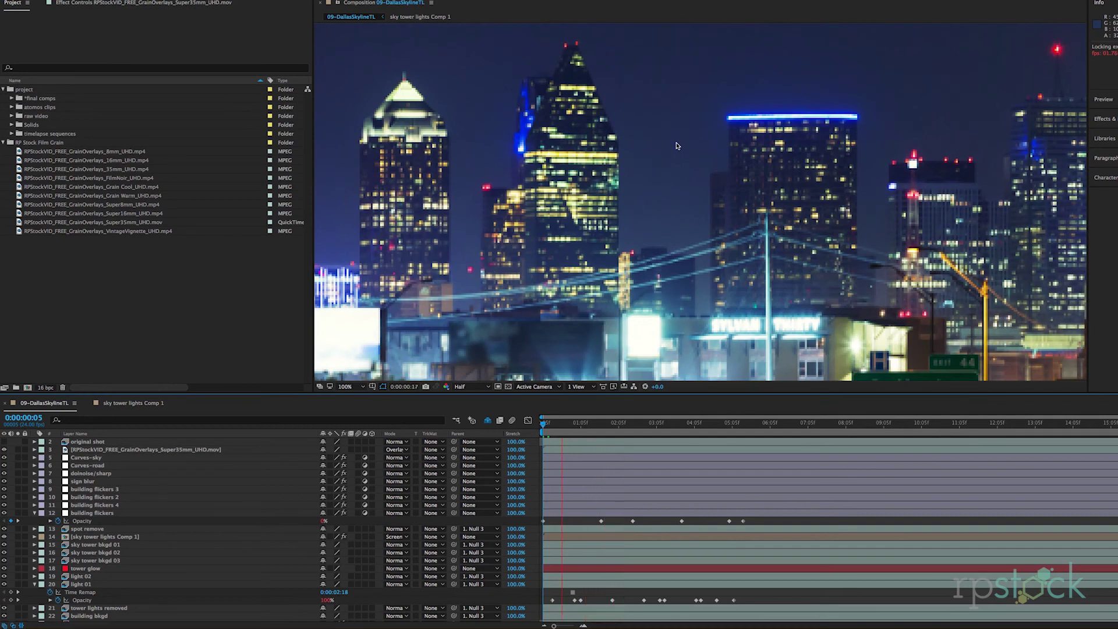
pyautogui.scroll(-2, 599, 137)
# - Switch to Premiere Pro and play the before and after Dallas skyline clips from the start of the sequence to compare them
pyautogui.press('super+Tab')
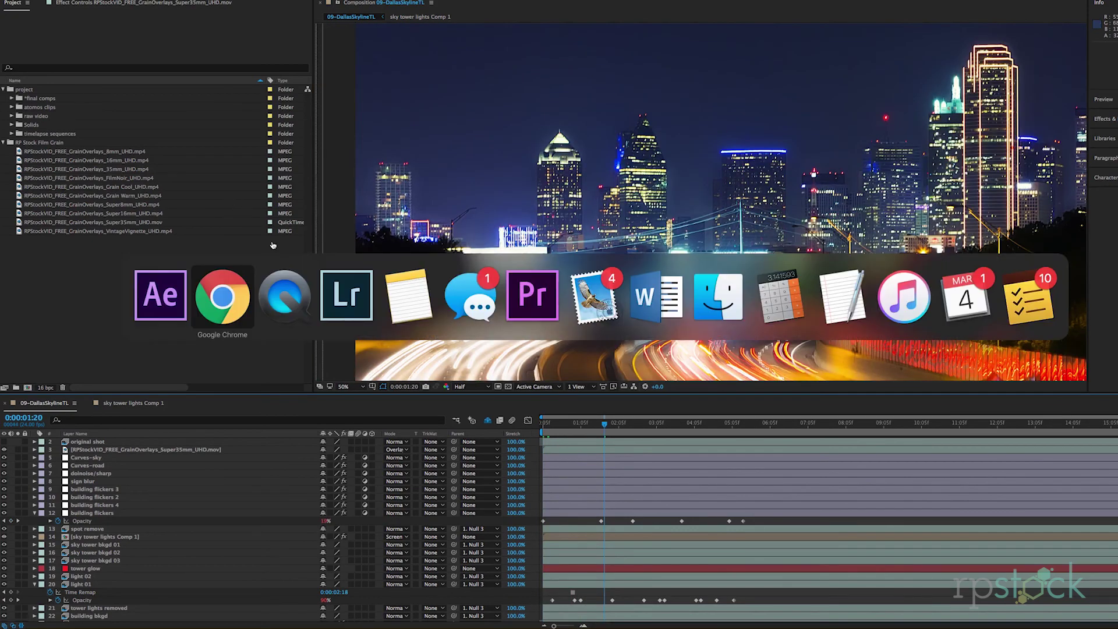
pyautogui.click(540, 298)
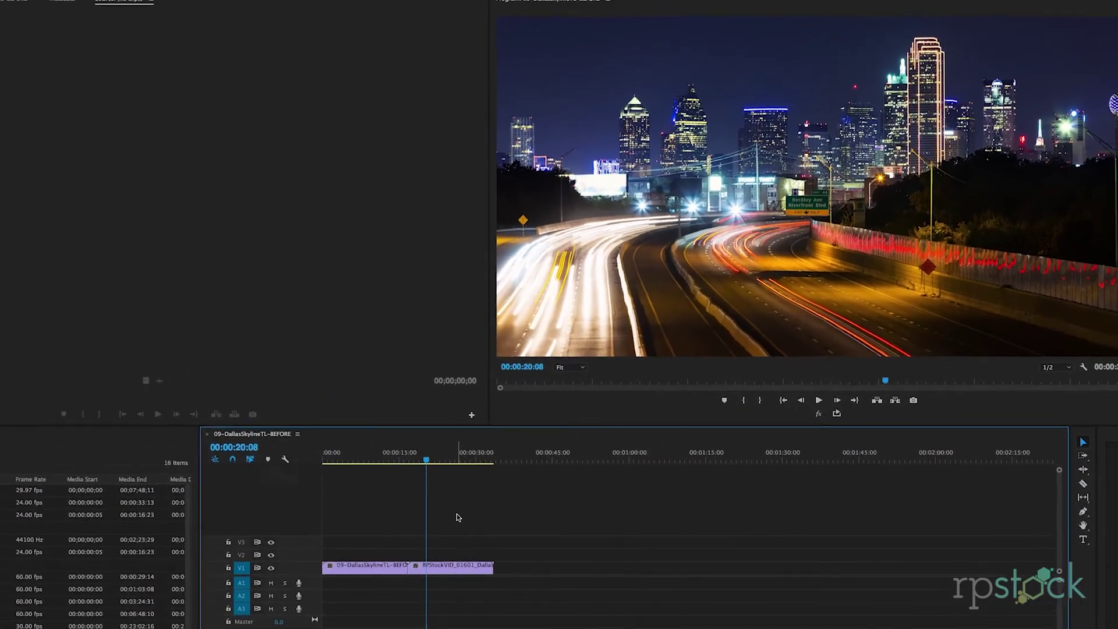
pyautogui.press('Home')
pyautogui.press('space')
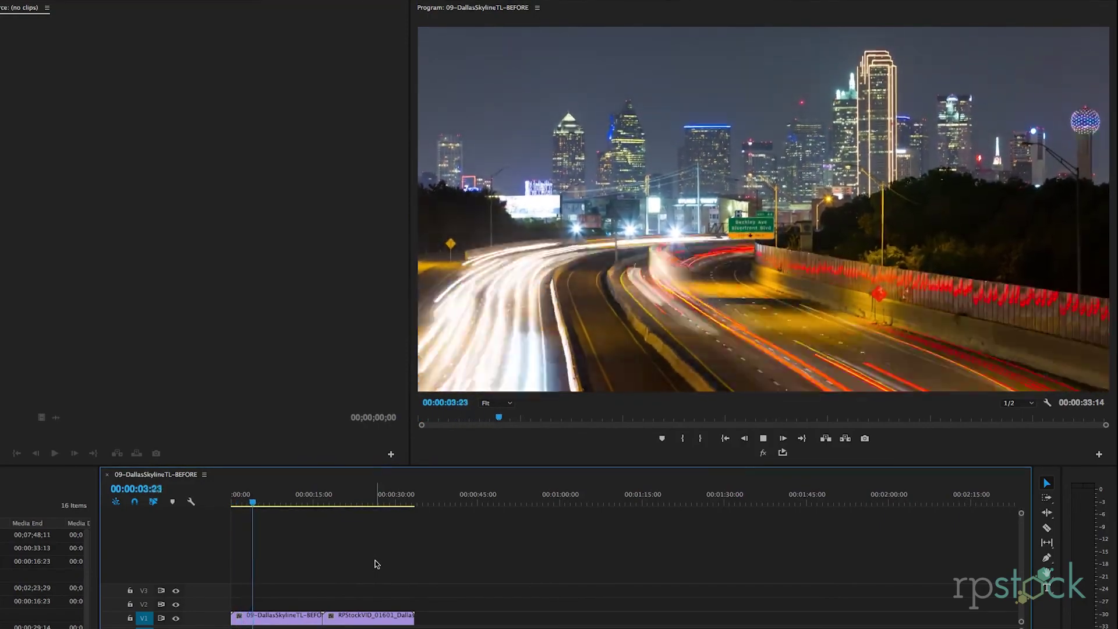
pyautogui.press('Down')
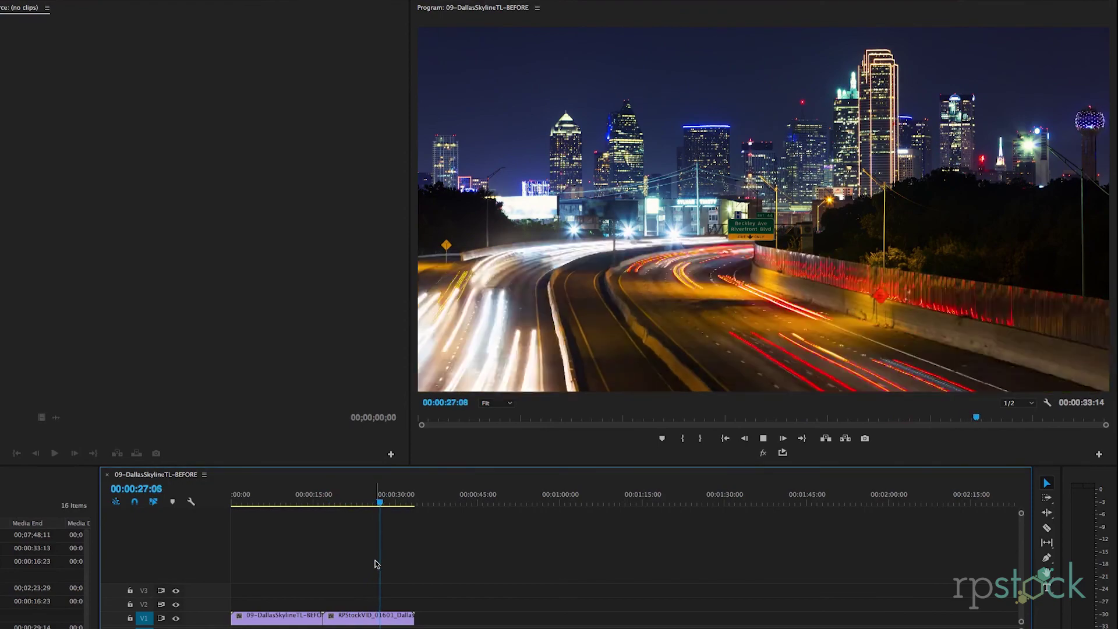
pyautogui.press('space')
pyautogui.press('Up')
pyautogui.press('space')
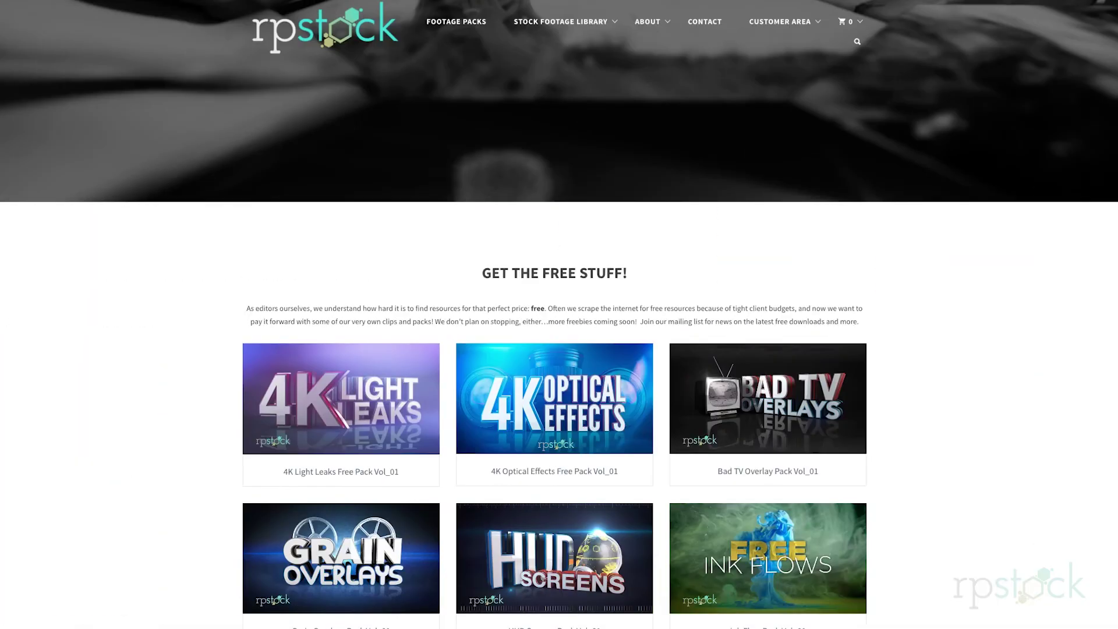
# - Browse the free packs listed on the rpstock free stuff page in the web browser
pyautogui.scroll(-5, 559, 350)
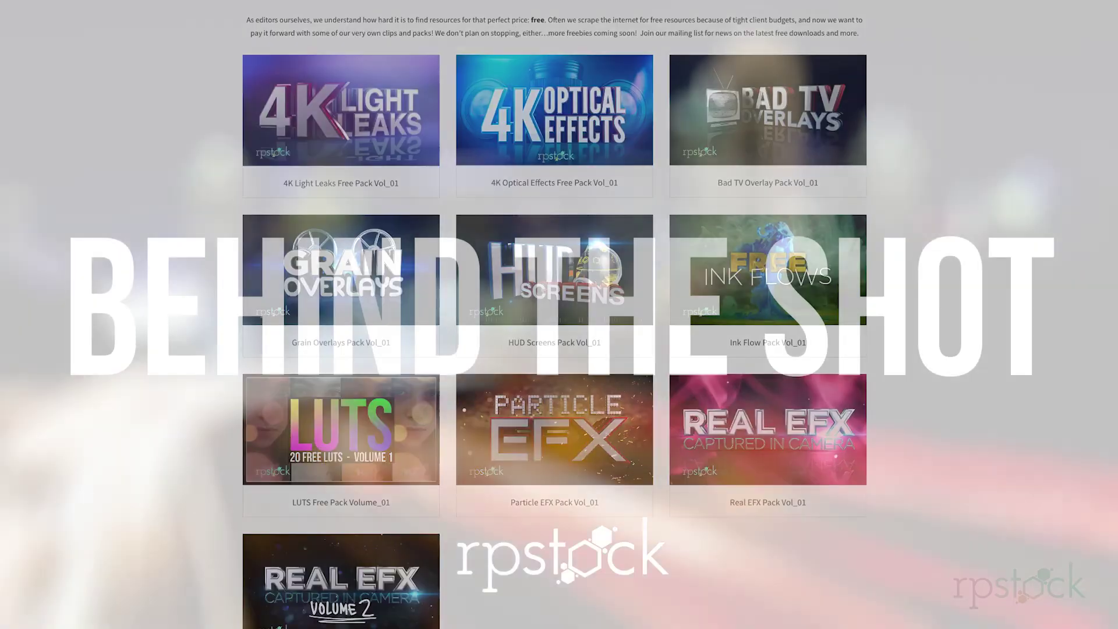